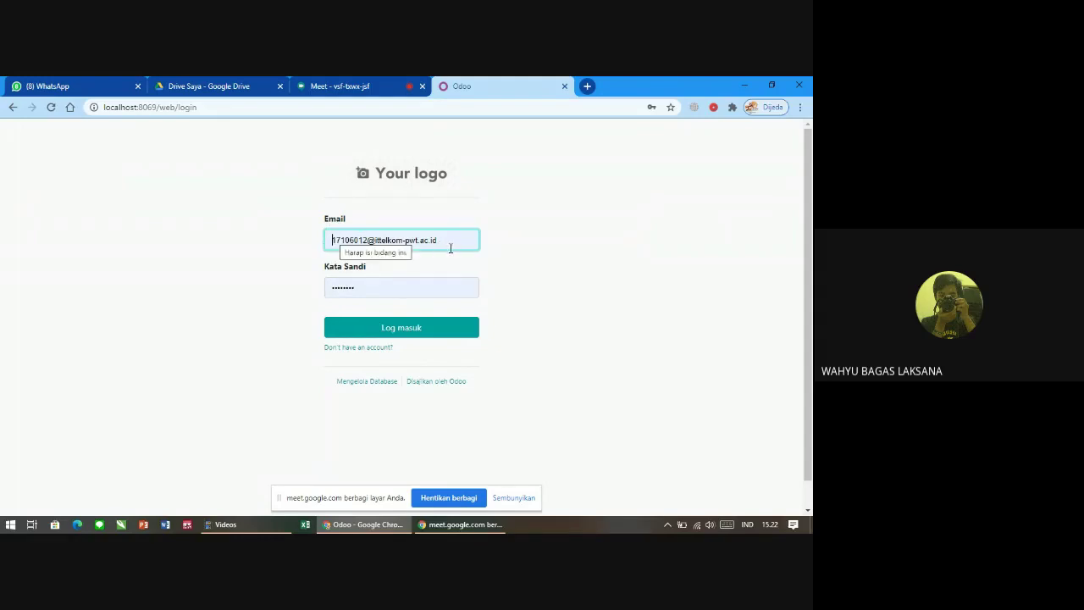
# - Log in with the prefilled credentials and open the product list in the Produksi module
pyautogui.click(406, 336)
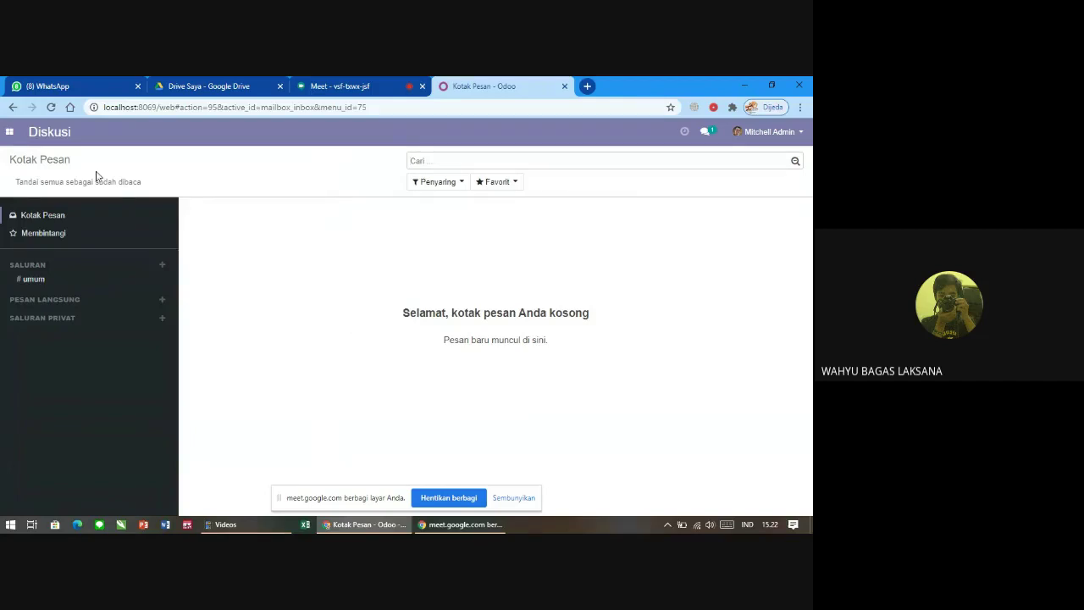
pyautogui.click(9, 142)
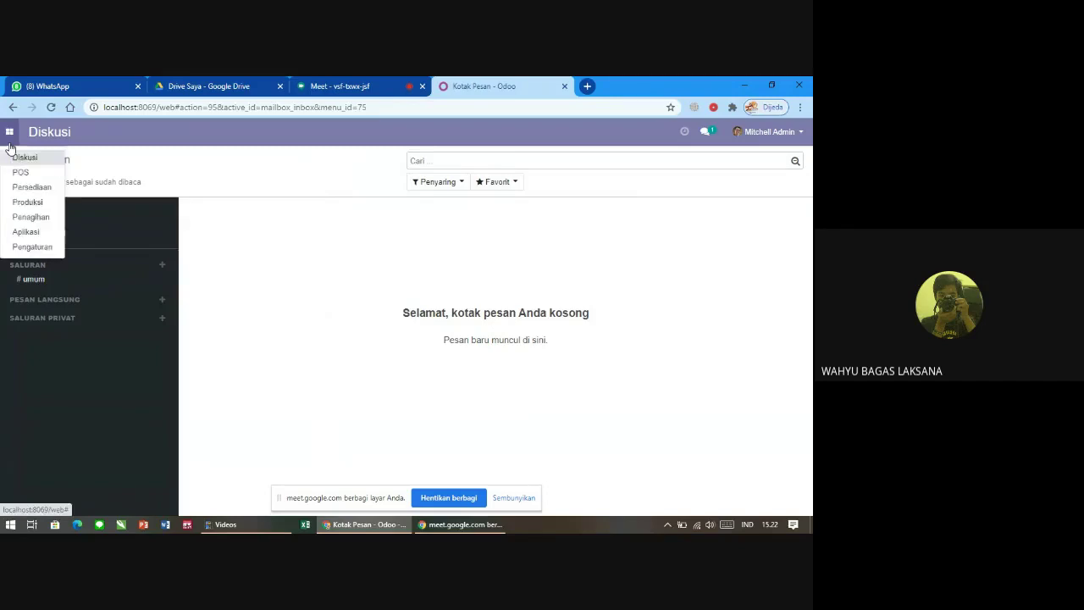
pyautogui.click(21, 203)
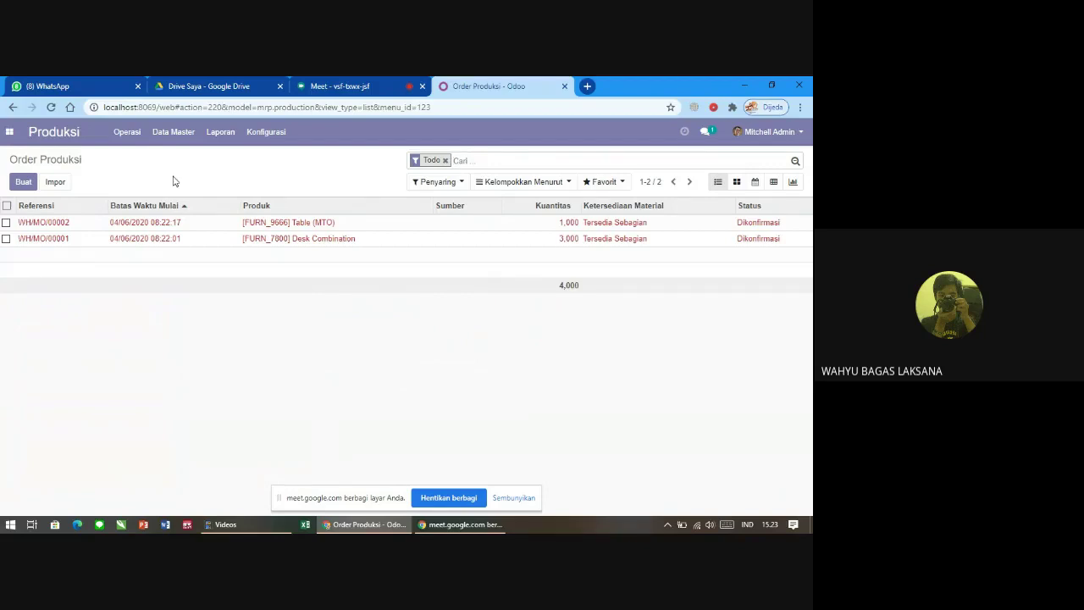
pyautogui.click(175, 133)
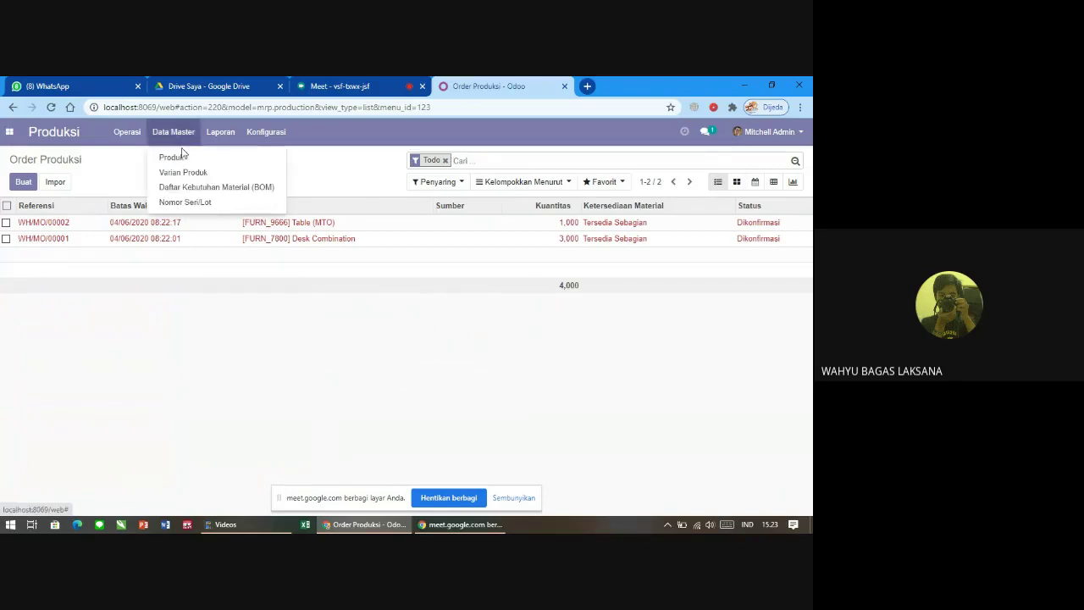
pyautogui.click(183, 160)
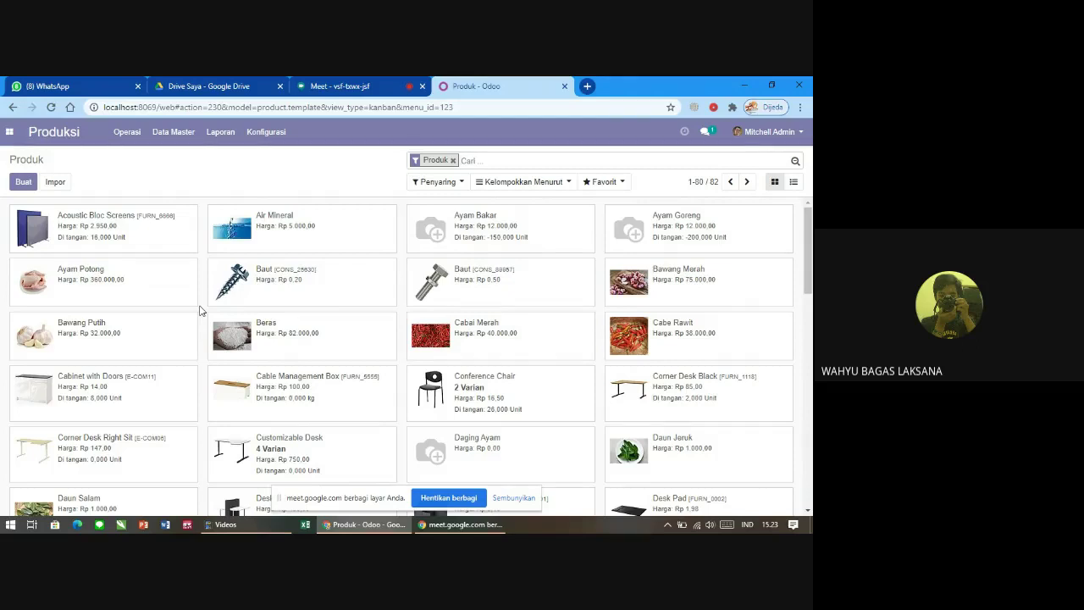
# - Start a new product that can be neither sold nor purchased, and set its type to Produk Konsumsi
pyautogui.click(22, 185)
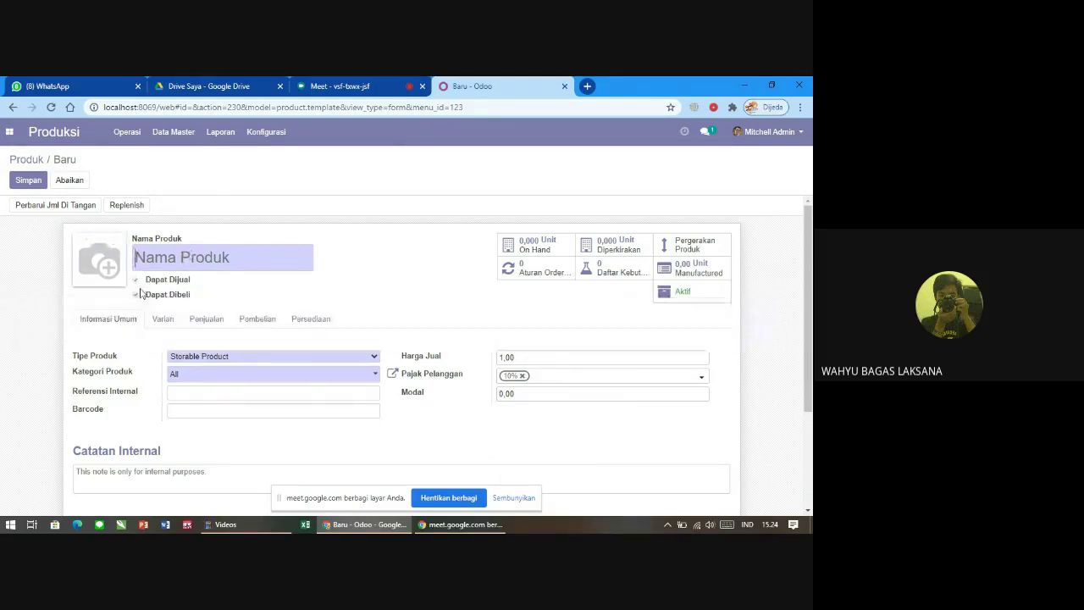
pyautogui.click(135, 279)
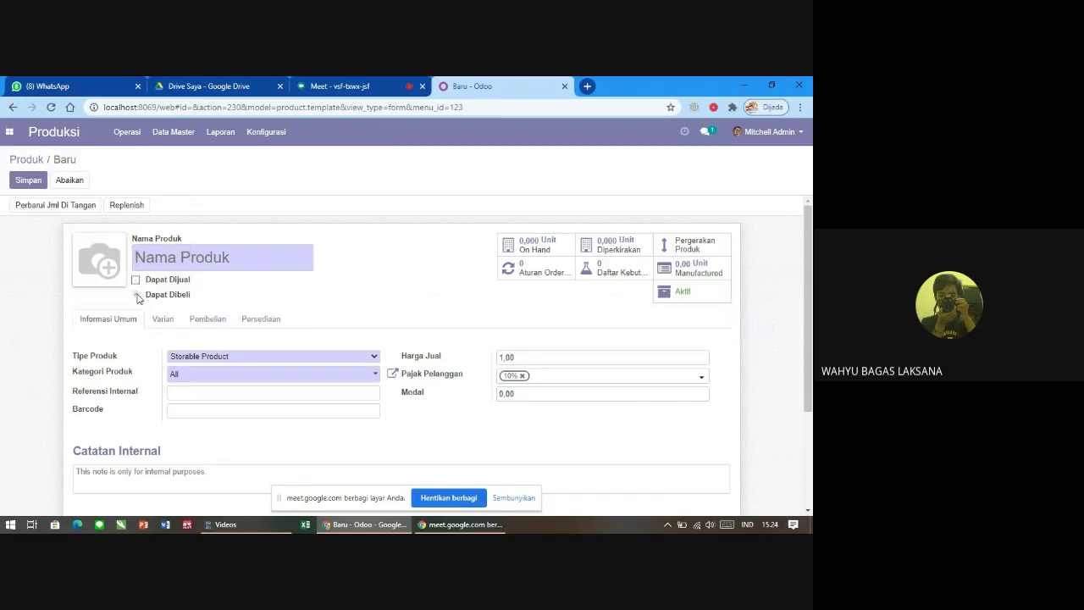
pyautogui.click(136, 294)
pyautogui.click(194, 358)
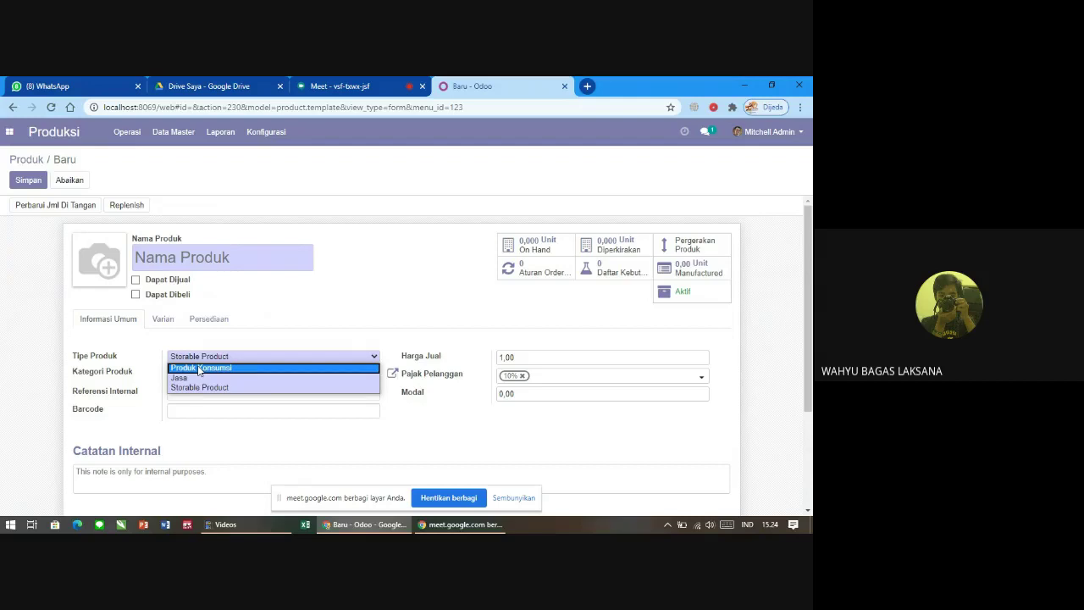
pyautogui.click(199, 369)
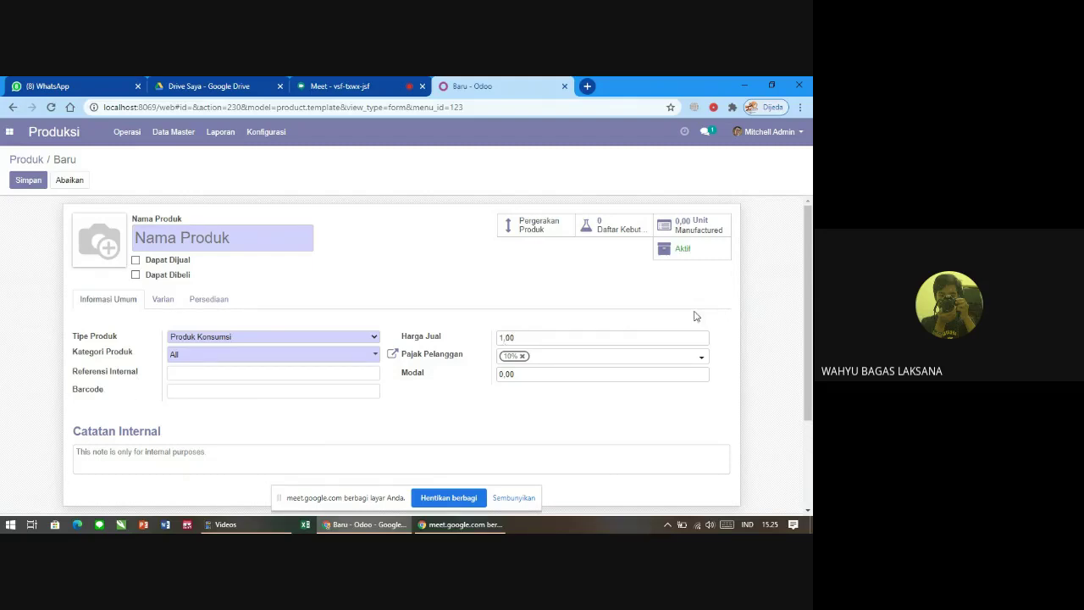
# - Set the new product's sales price to 0 and remove its 10% customer tax
pyautogui.press('BackSpace')
pyautogui.write('0')
pyautogui.click(522, 356)
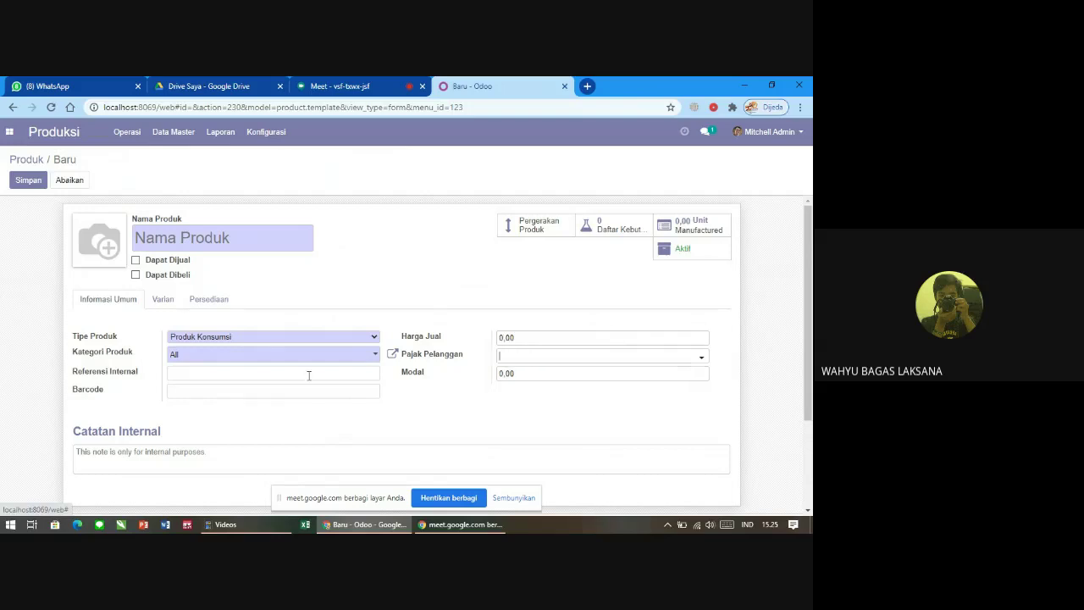
pyautogui.click(508, 372)
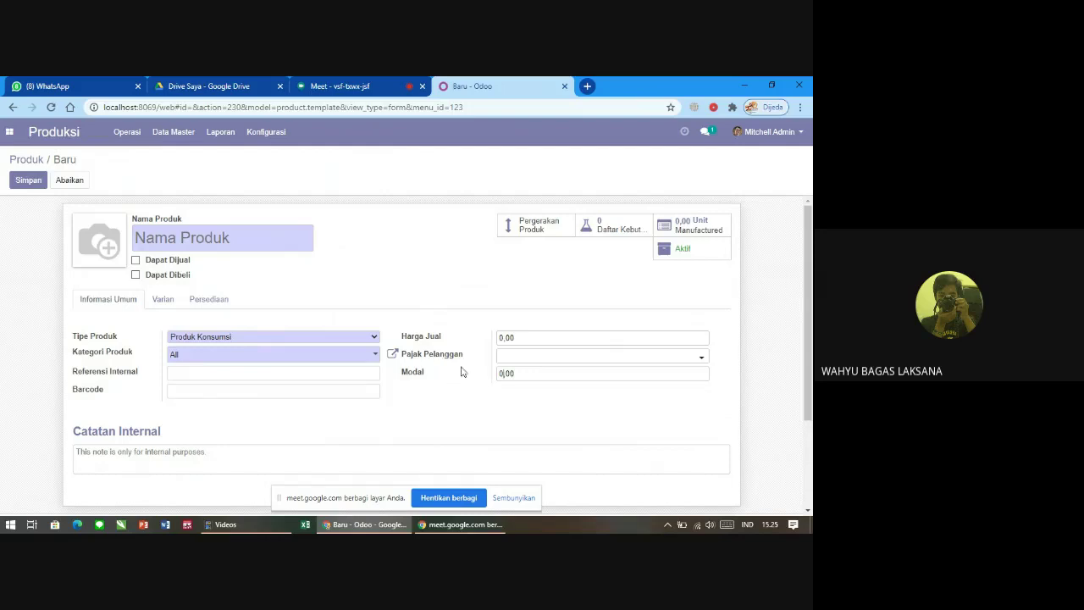
# - Enable the Produksi route for the new product and look through its variant, logistics and description fields
pyautogui.click(164, 310)
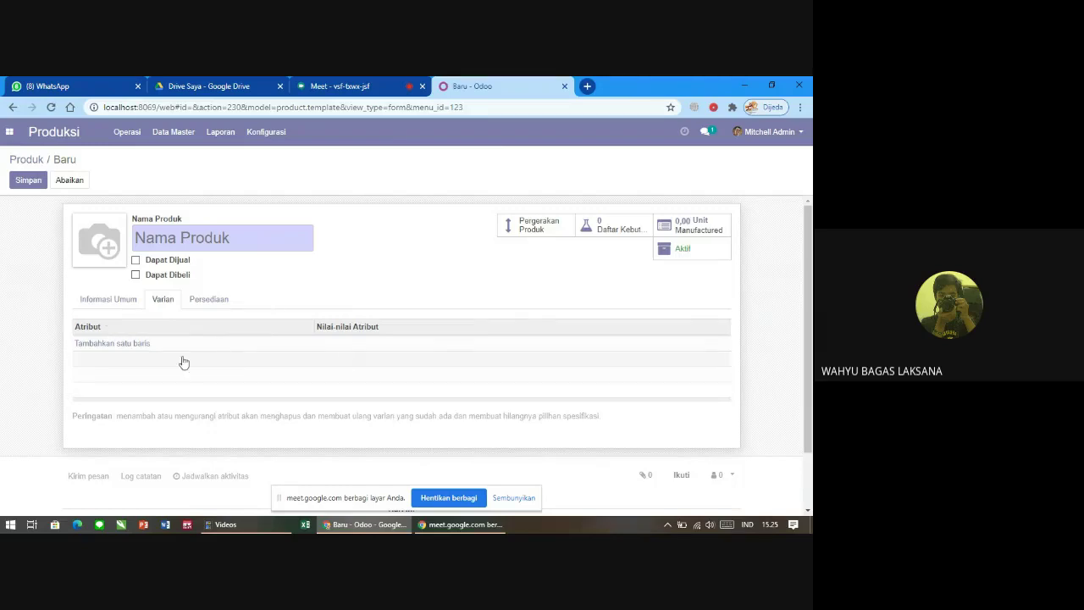
pyautogui.click(212, 301)
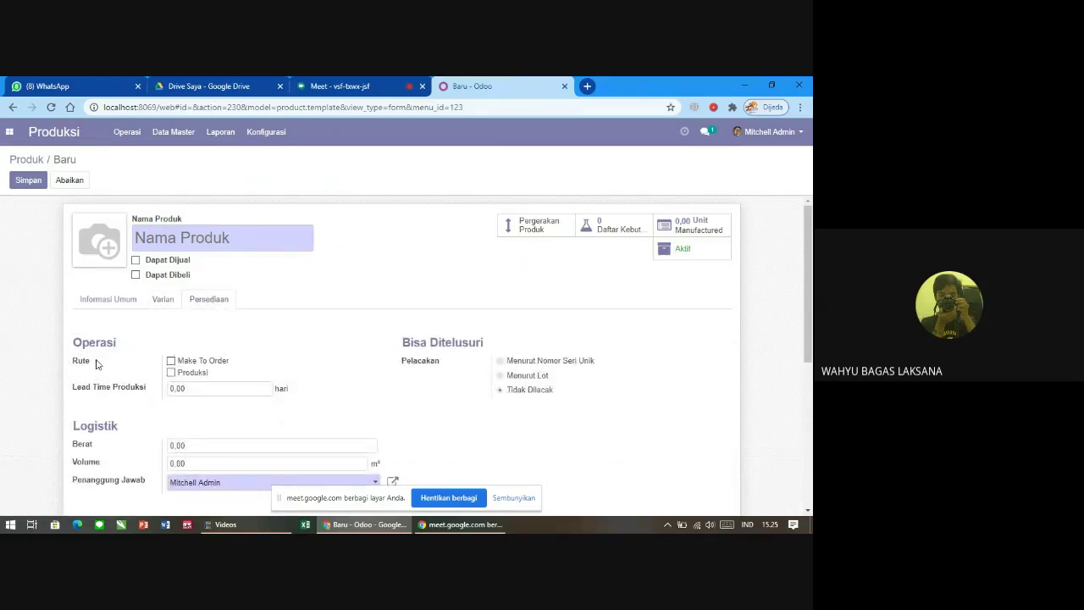
pyautogui.click(171, 373)
pyautogui.scroll(-1, 232, 370)
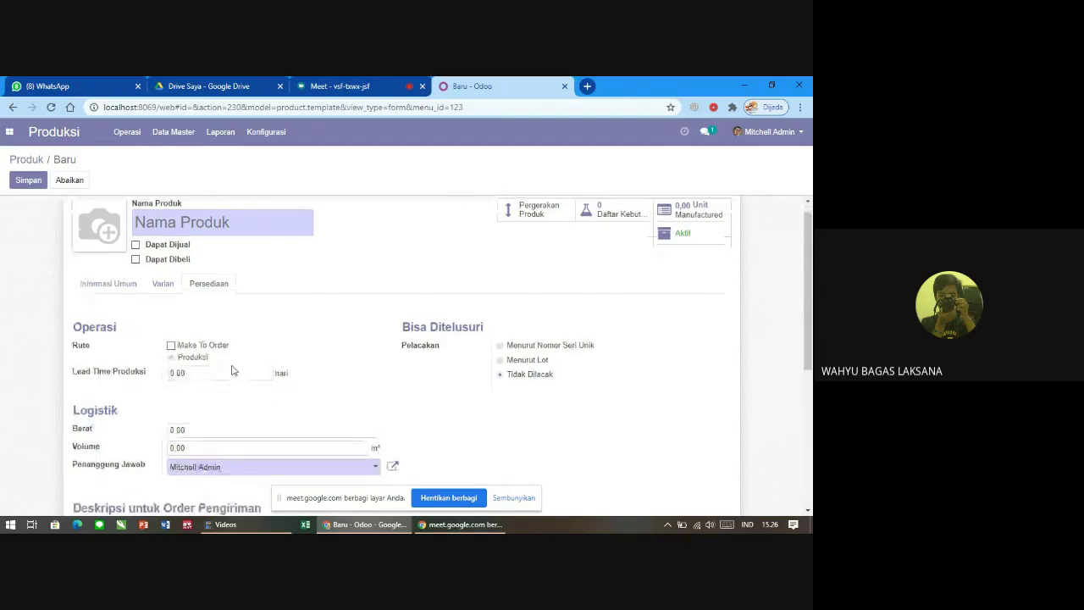
pyautogui.scroll(-2, 249, 341)
pyautogui.scroll(3, 249, 342)
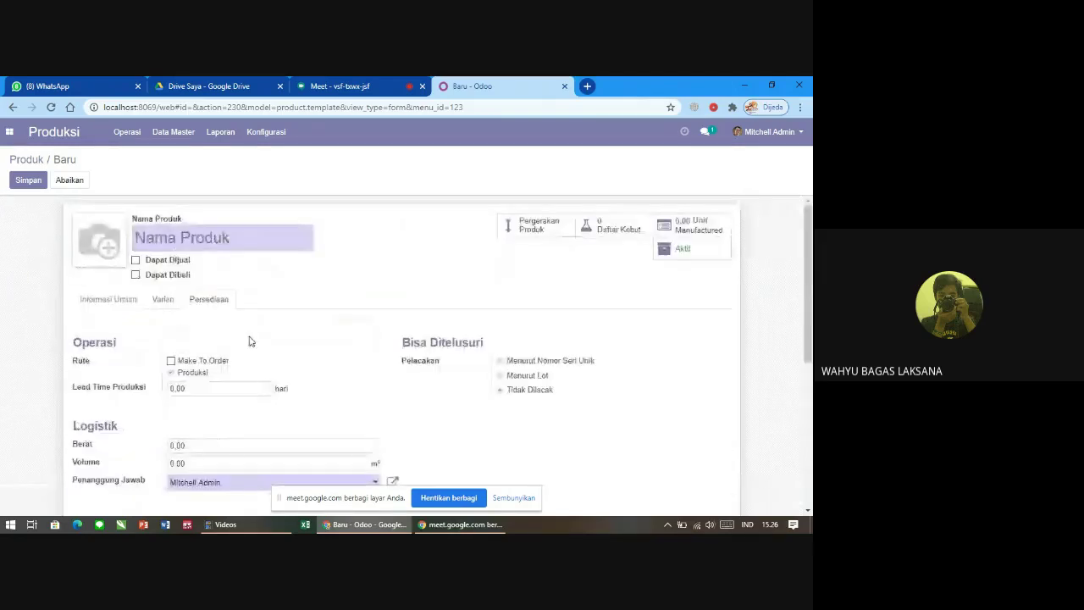
pyautogui.scroll(-3, 126, 278)
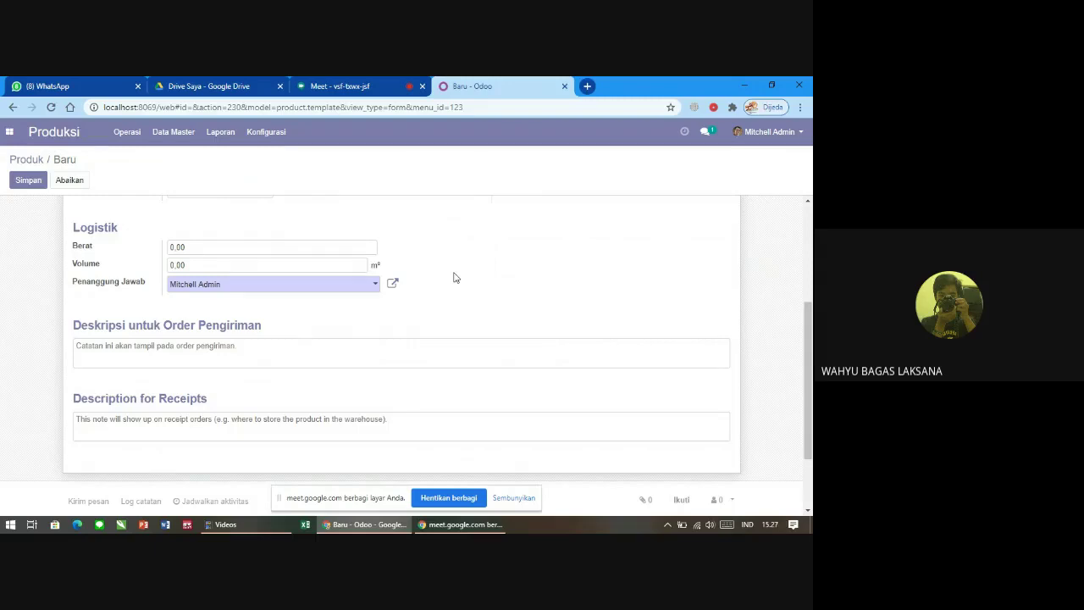
pyautogui.scroll(3, 453, 278)
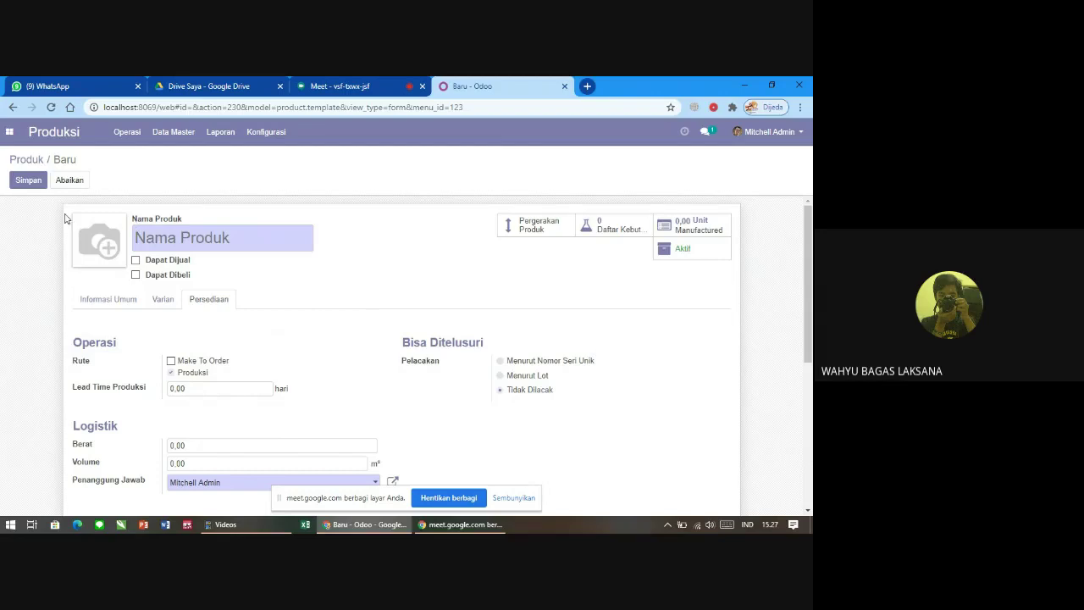
# - Leave the unsaved product, open Ayam Potong and examine its general information, variants and inventory settings
pyautogui.click(177, 143)
pyautogui.click(199, 156)
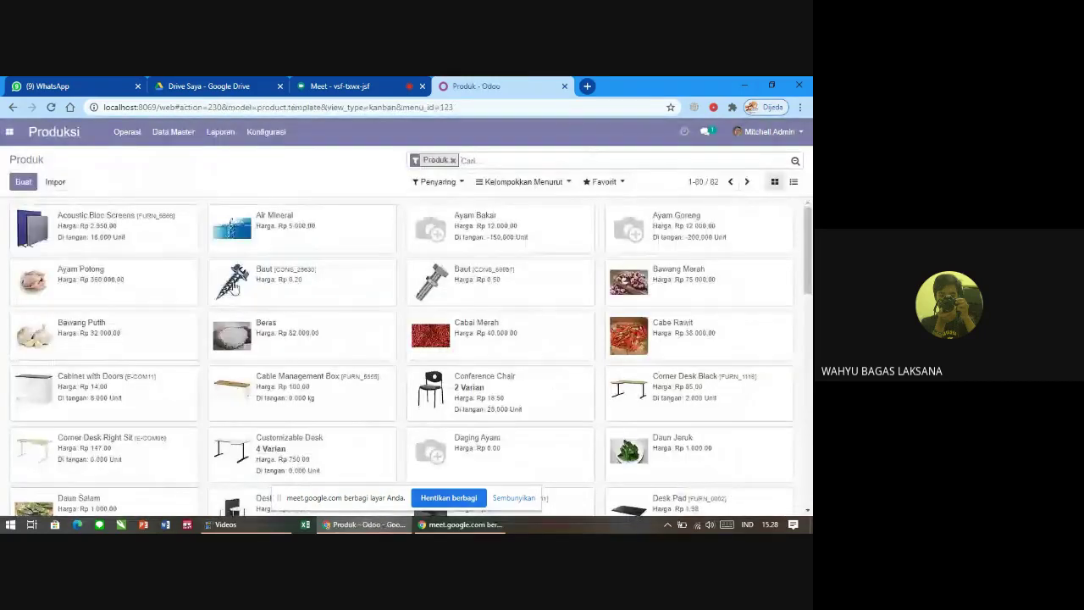
pyautogui.click(83, 277)
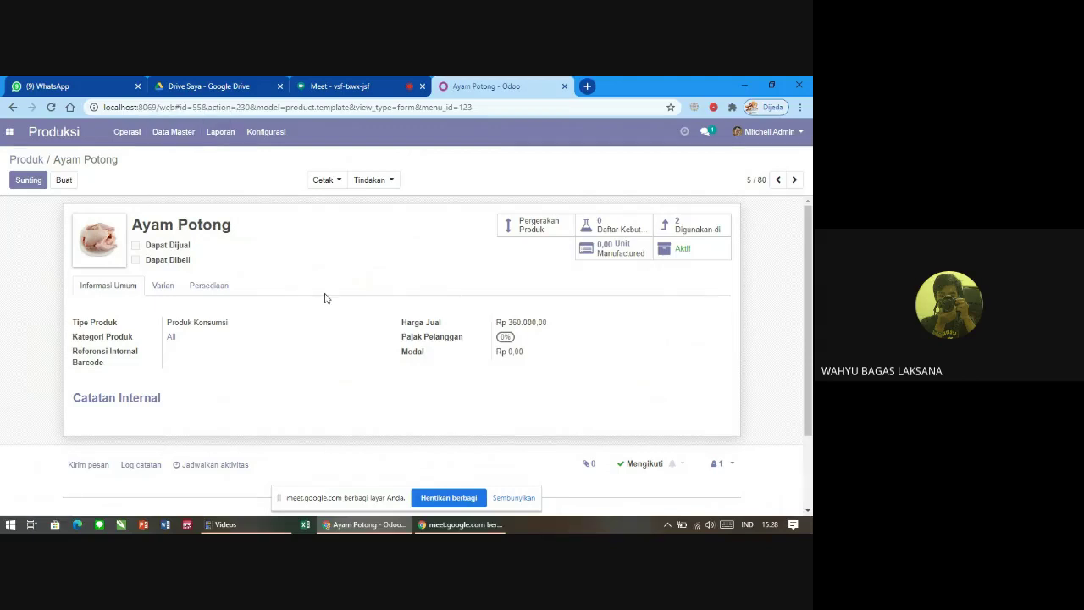
pyautogui.click(201, 286)
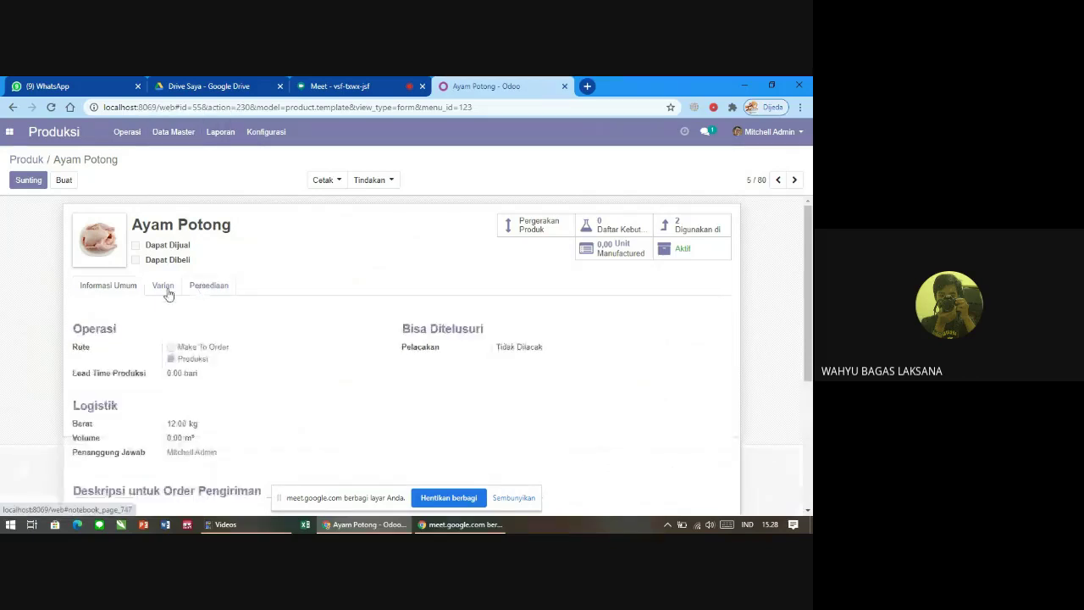
pyautogui.click(123, 287)
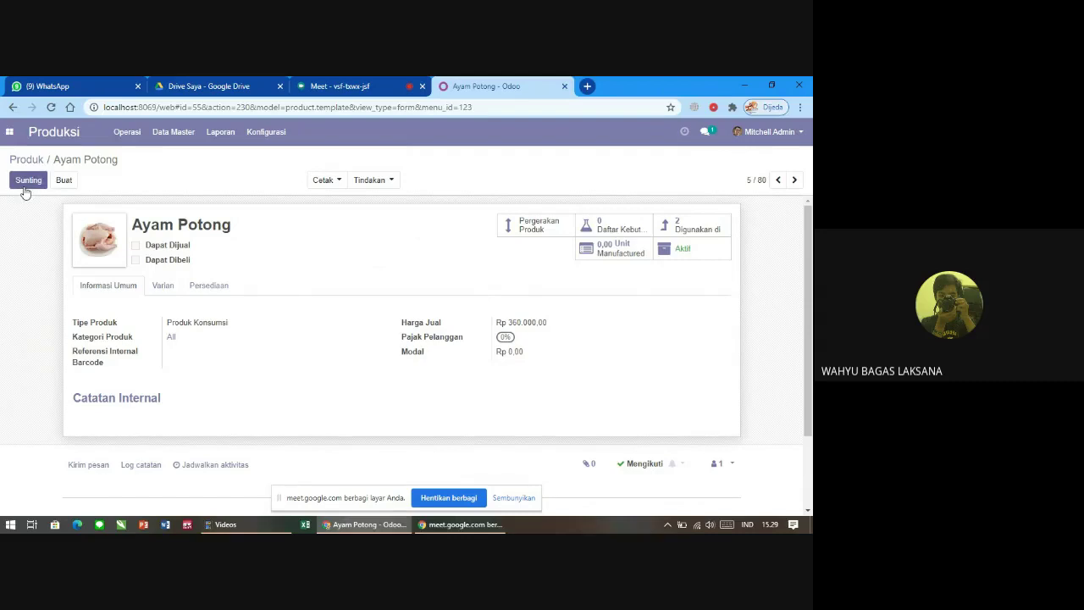
pyautogui.click(208, 288)
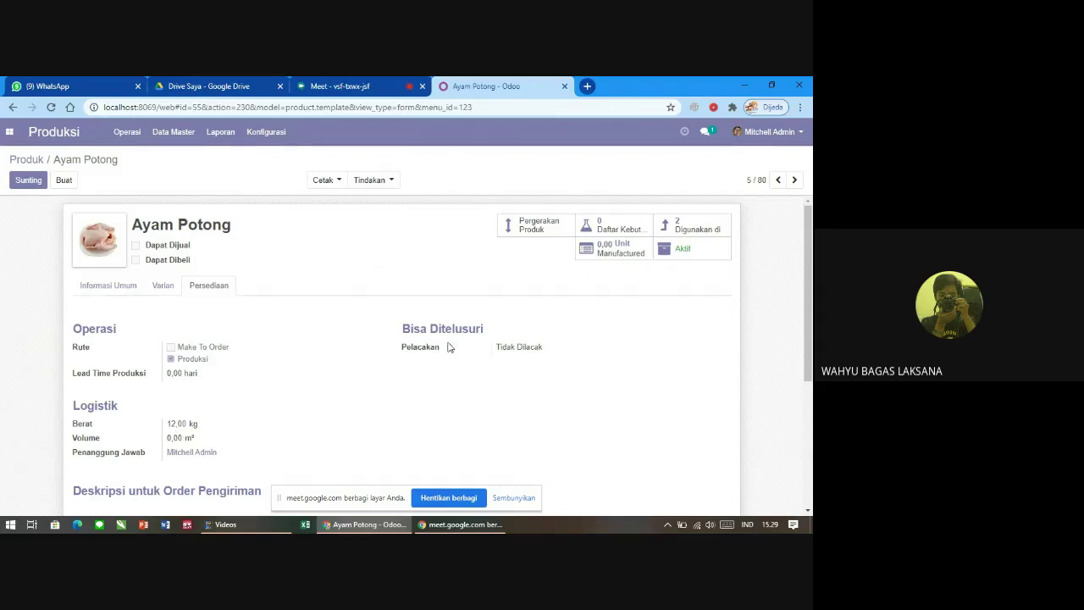
pyautogui.click(164, 288)
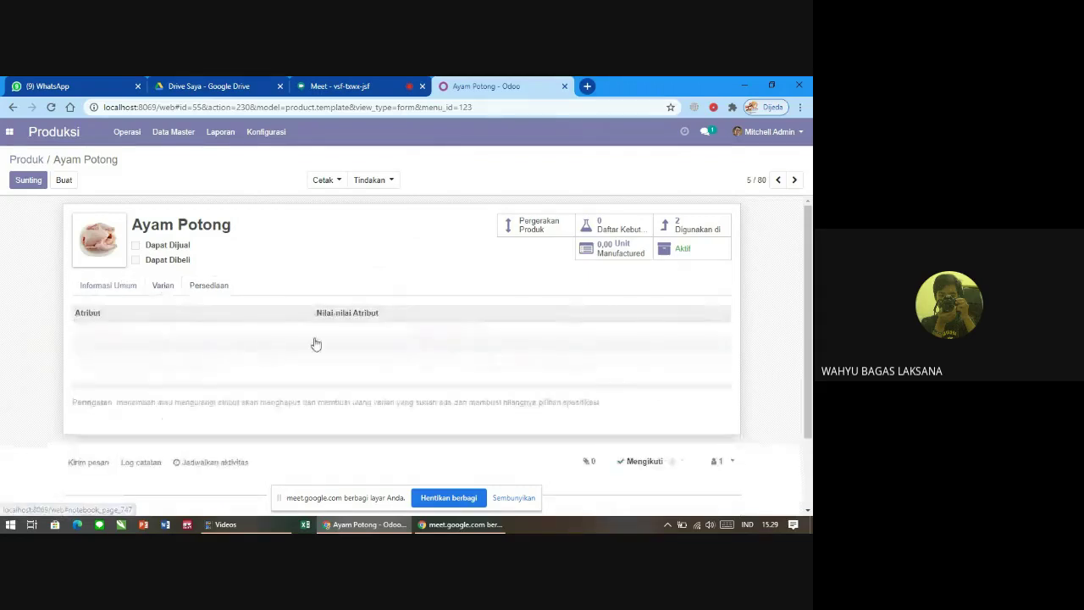
pyautogui.click(116, 288)
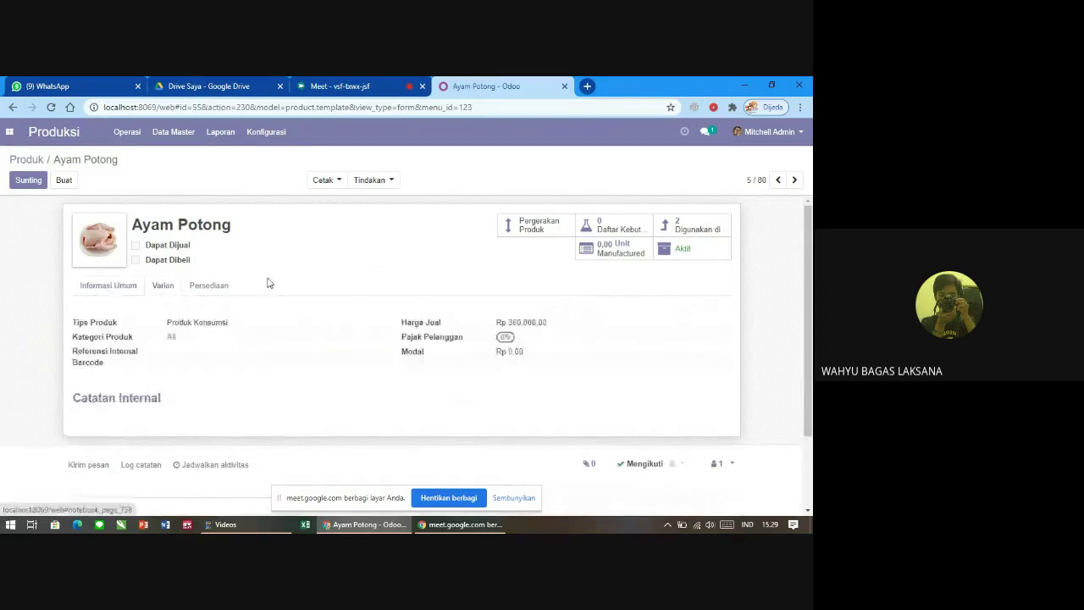
# - Start a blank bill of materials and examine its component list and Lain-lain settings
pyautogui.click(193, 142)
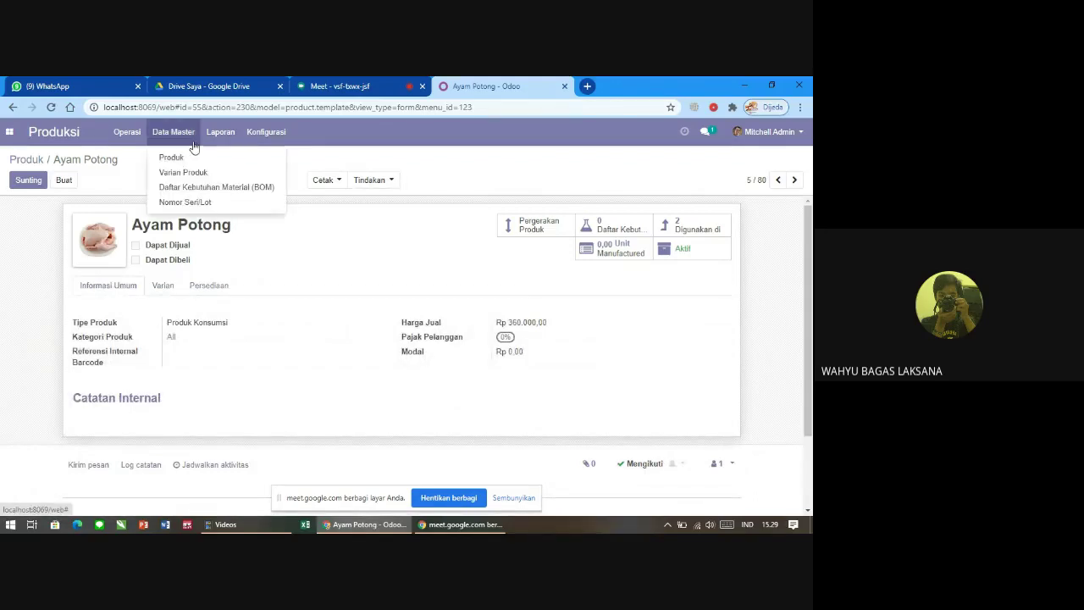
pyautogui.click(221, 193)
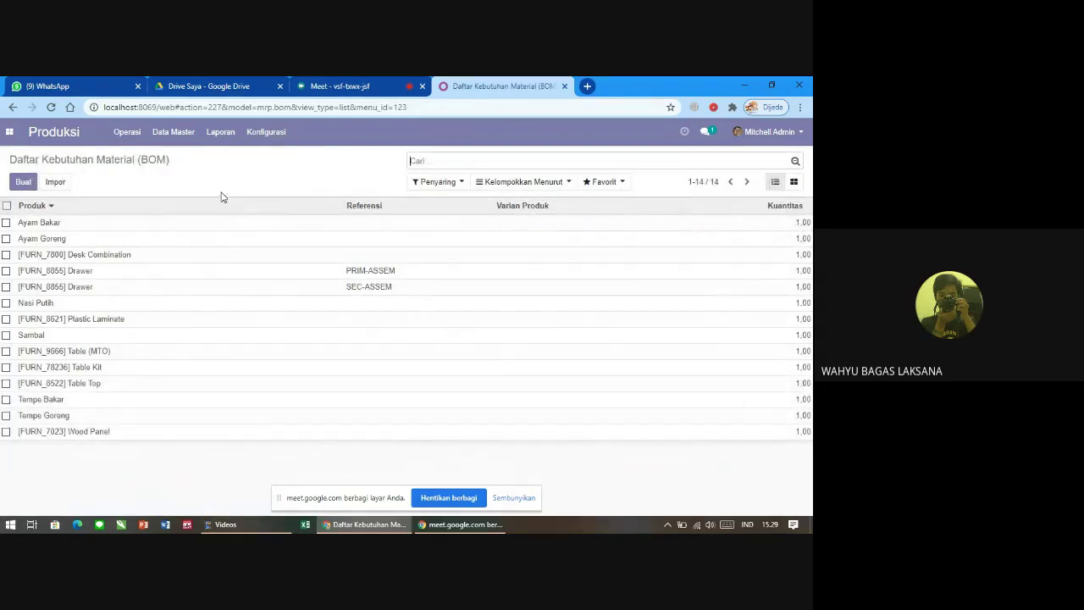
pyautogui.click(23, 182)
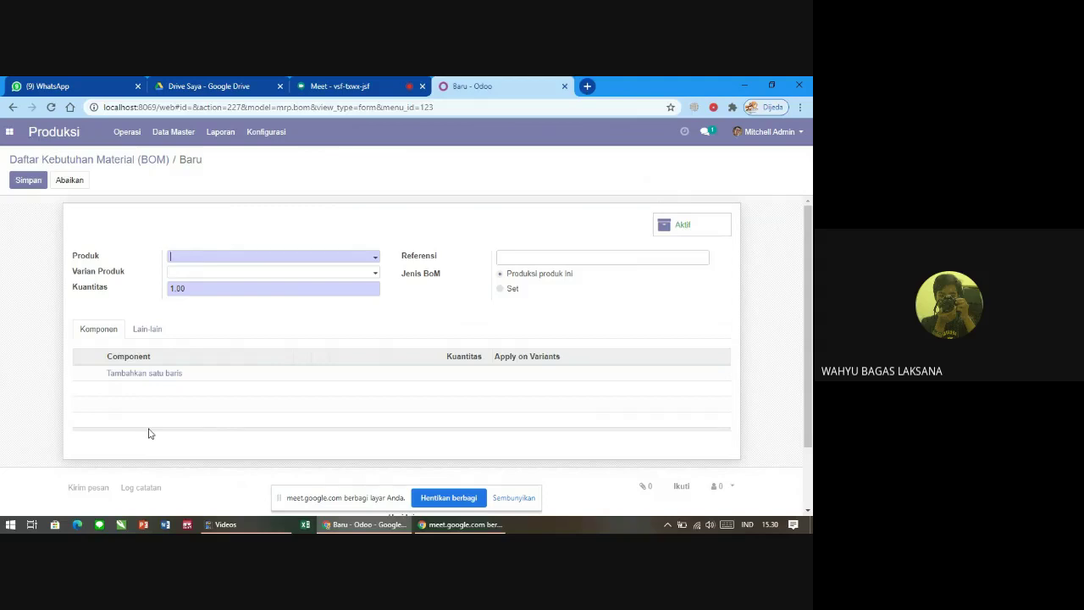
pyautogui.click(150, 334)
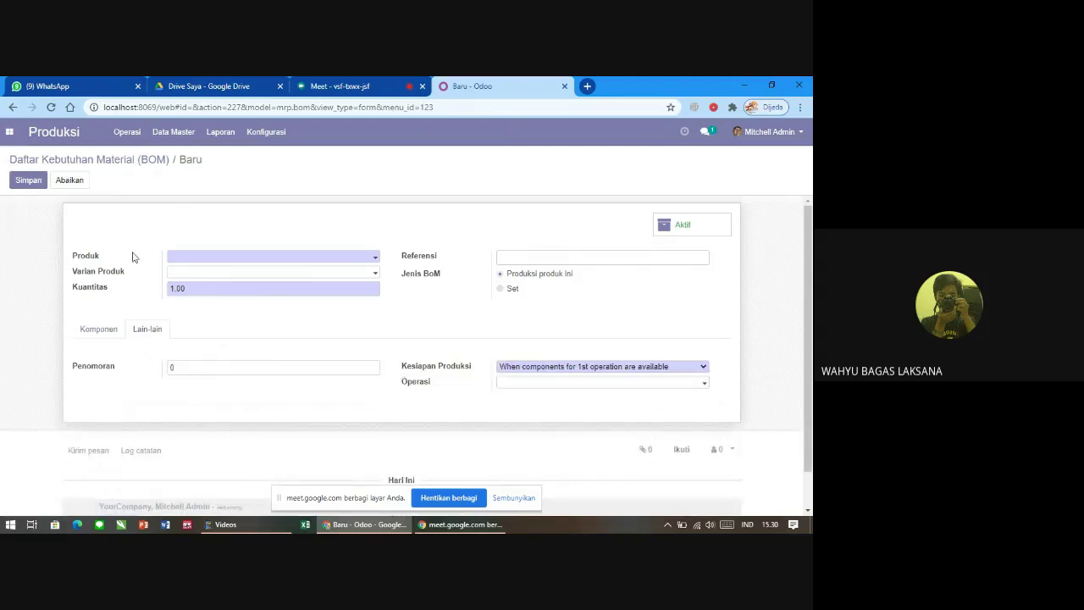
pyautogui.click(113, 330)
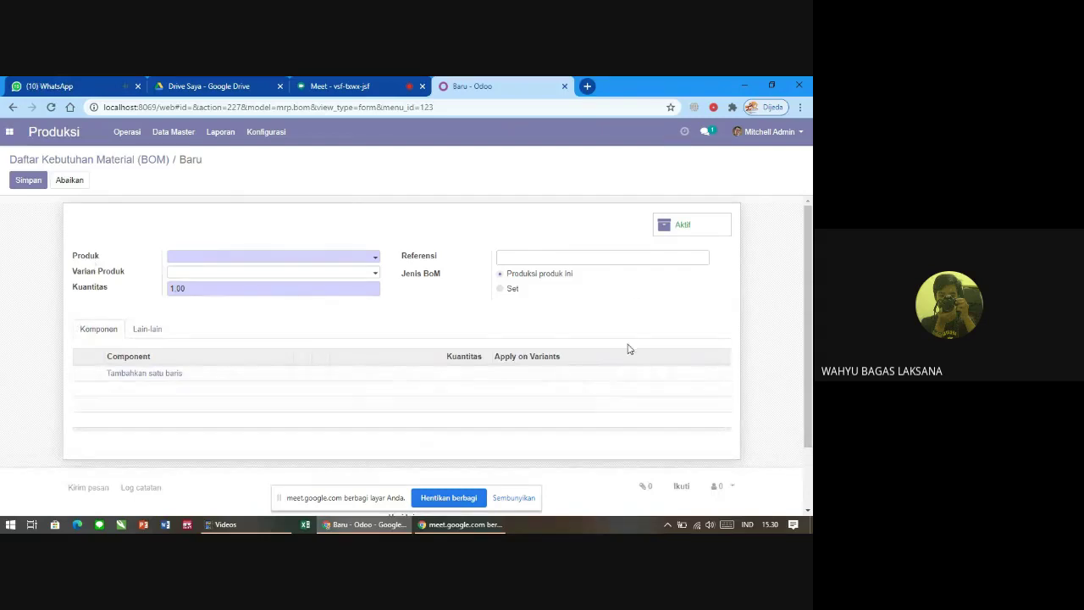
# - Leave the blank form, open the Ayam Bakar bill of materials and examine its full component list
pyautogui.click(180, 133)
pyautogui.click(191, 185)
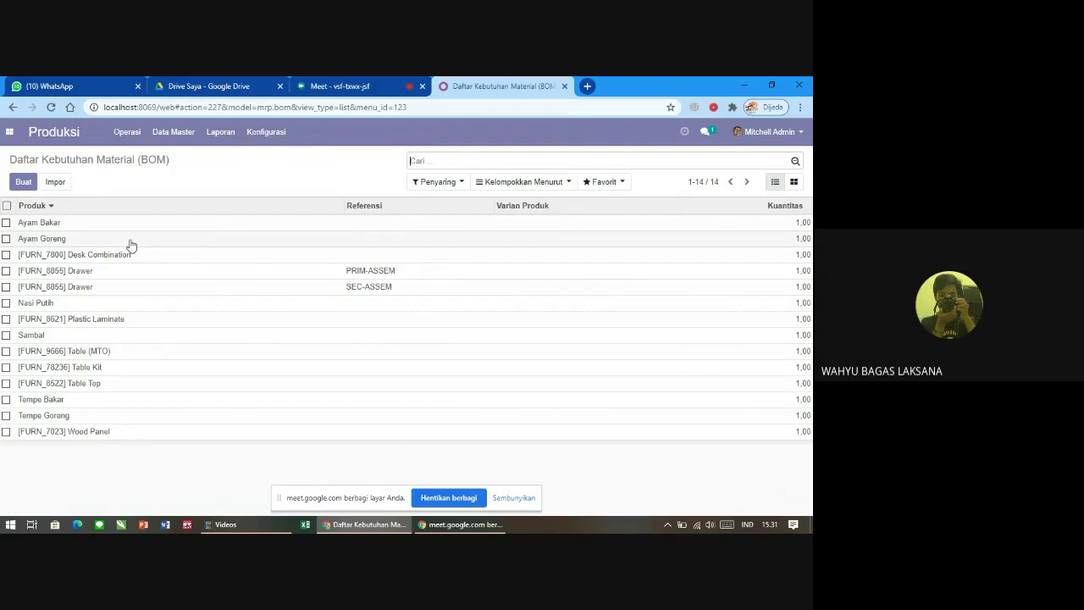
pyautogui.doubleClick(49, 224)
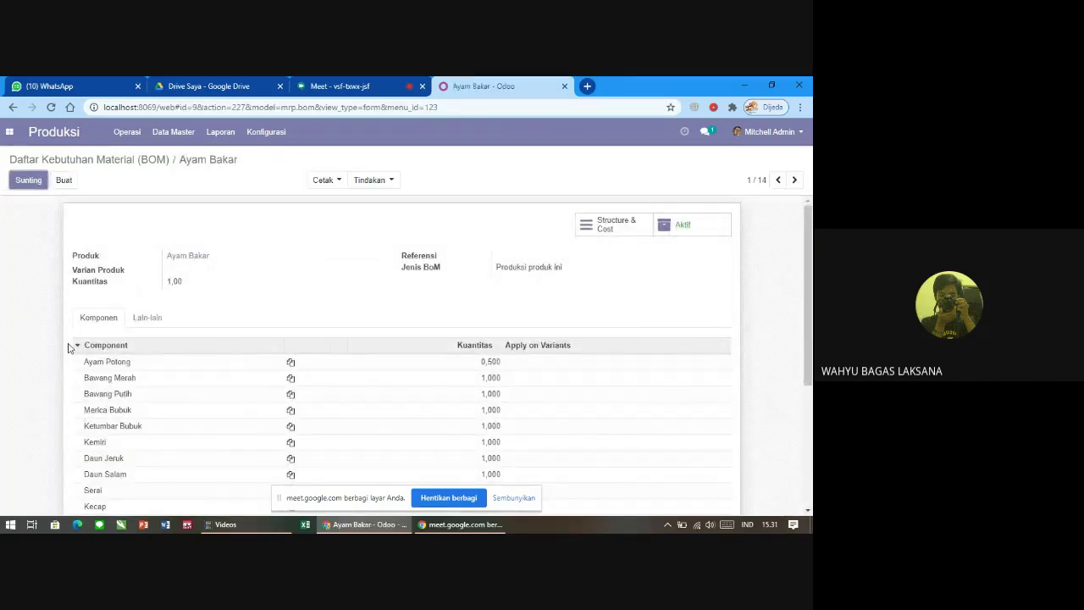
pyautogui.scroll(-5, 69, 351)
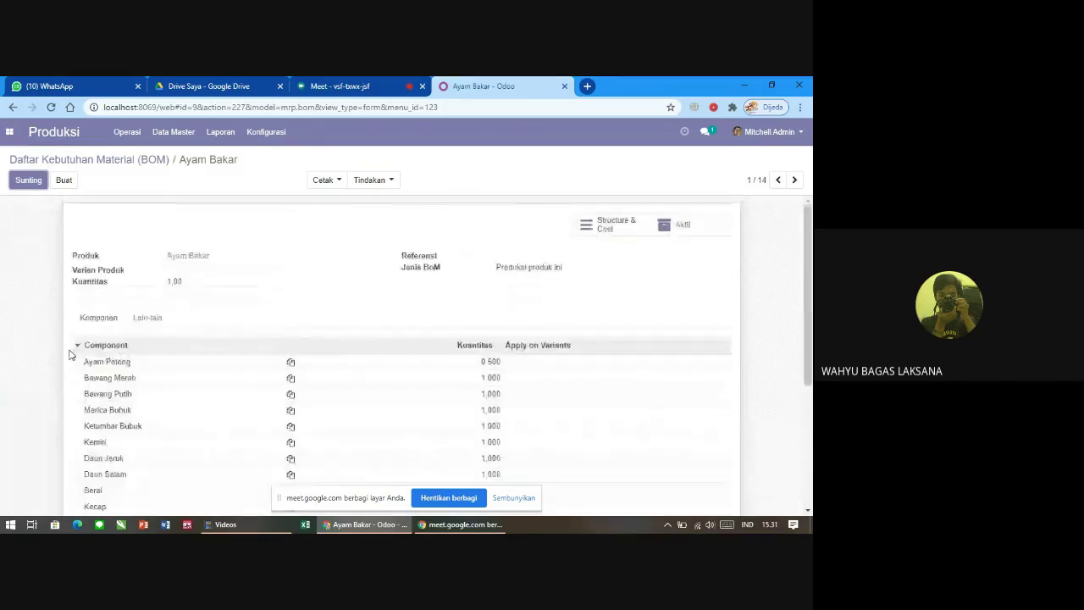
pyautogui.scroll(5, 71, 354)
pyautogui.scroll(-5, 73, 358)
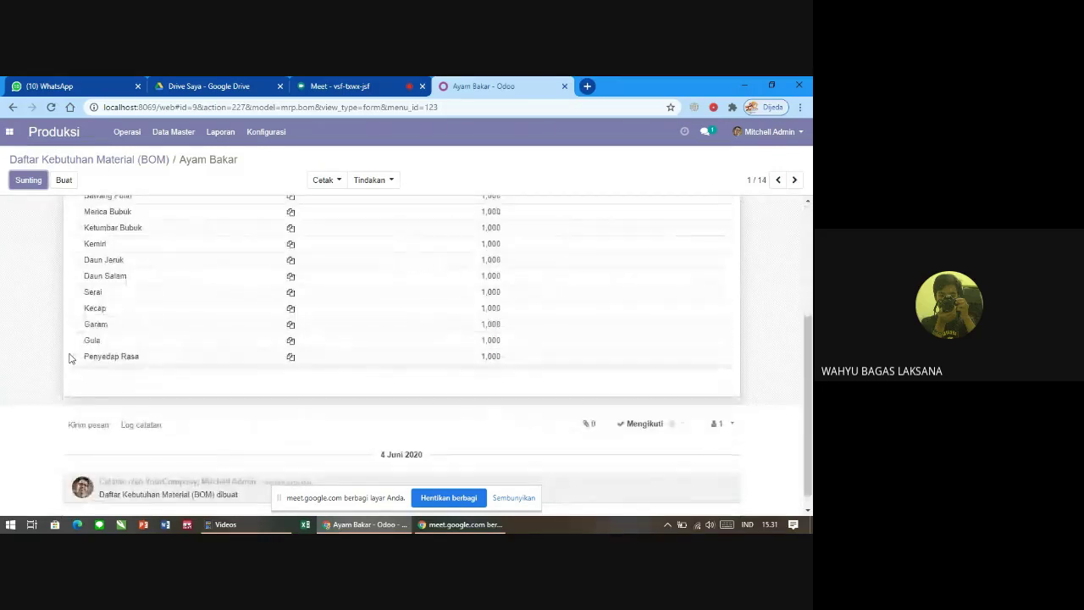
pyautogui.scroll(5, 73, 358)
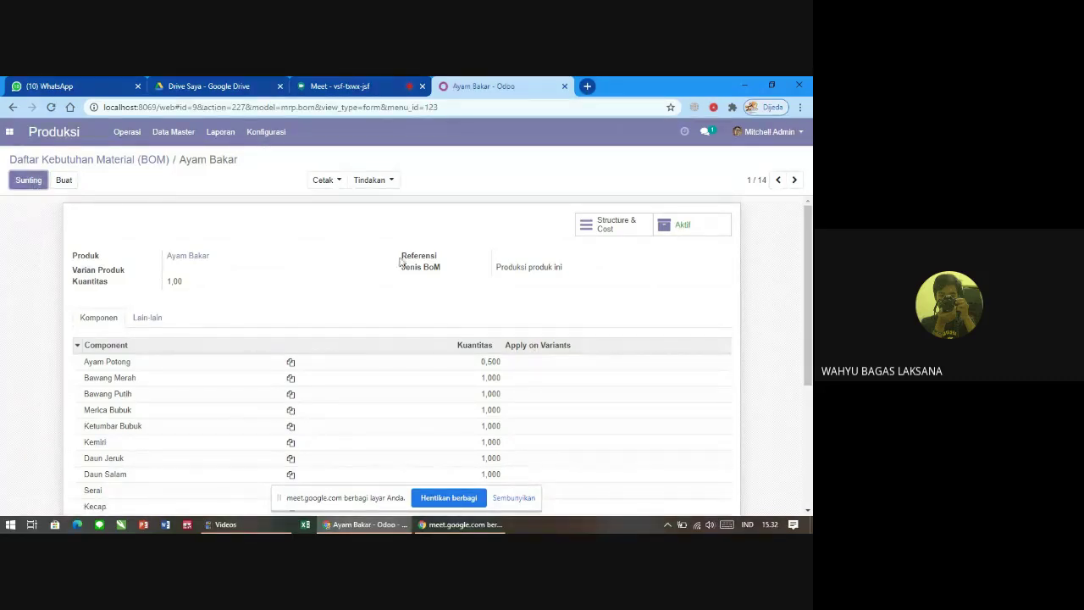
# - Leave the Ayam Bakar bill of materials and open YourCompany's Order Pengiriman list in Persediaan
pyautogui.click(174, 131)
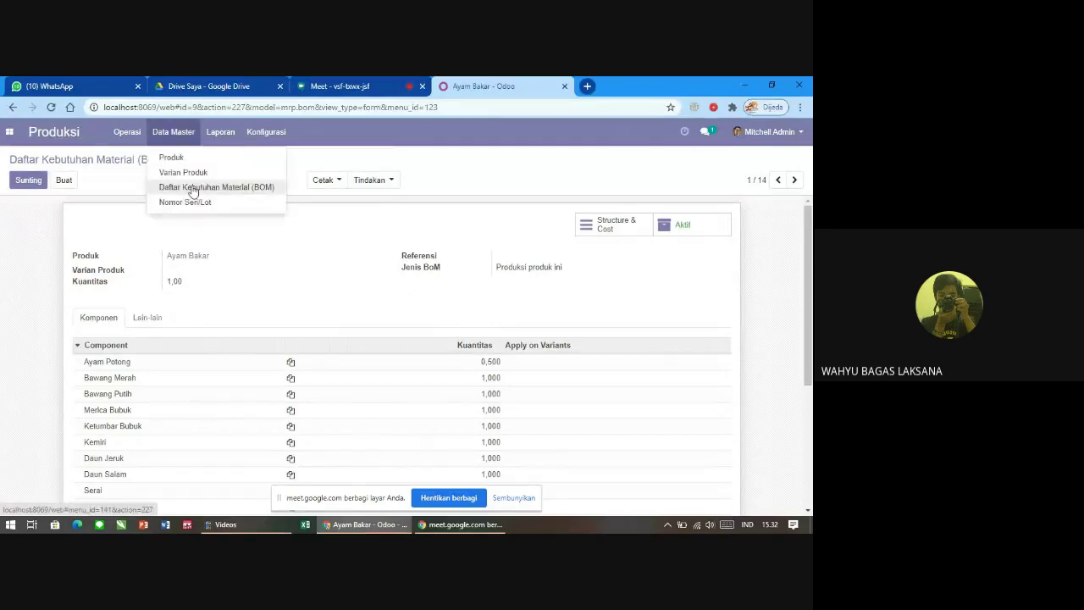
pyautogui.click(193, 187)
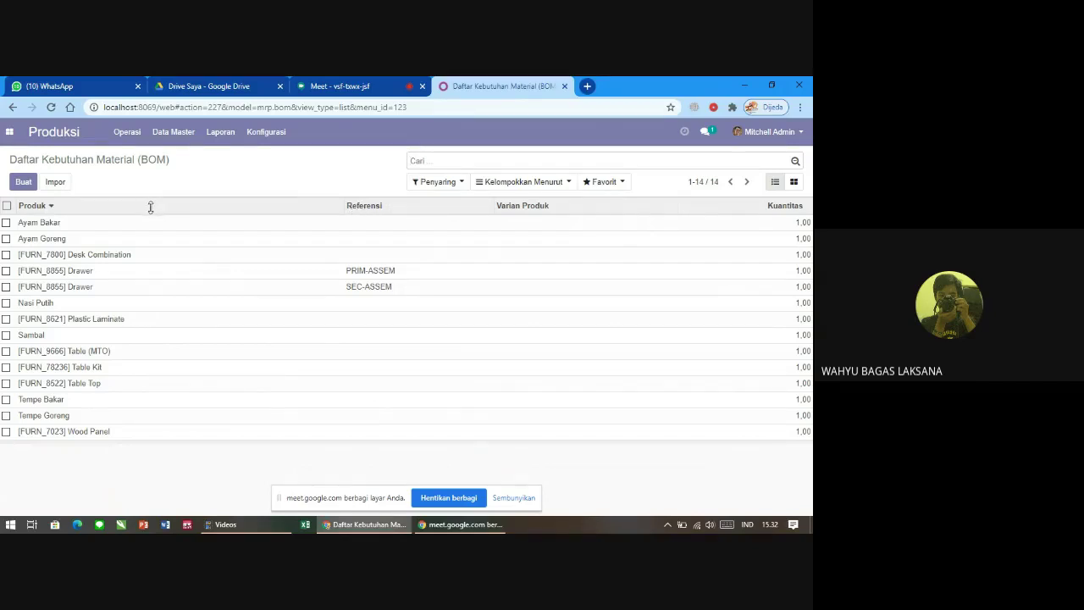
pyautogui.click(9, 132)
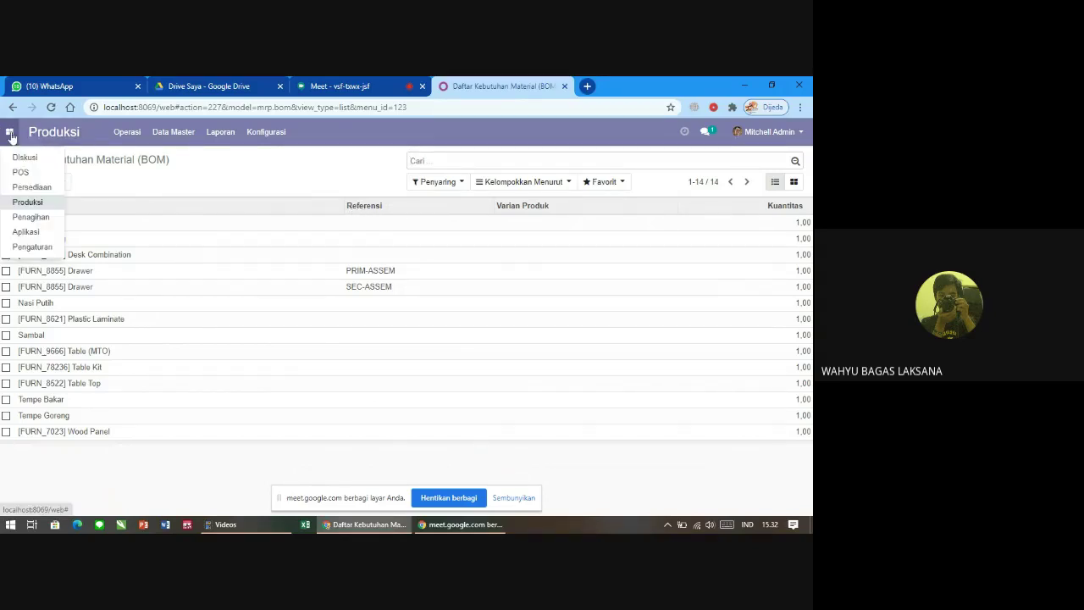
pyautogui.click(31, 186)
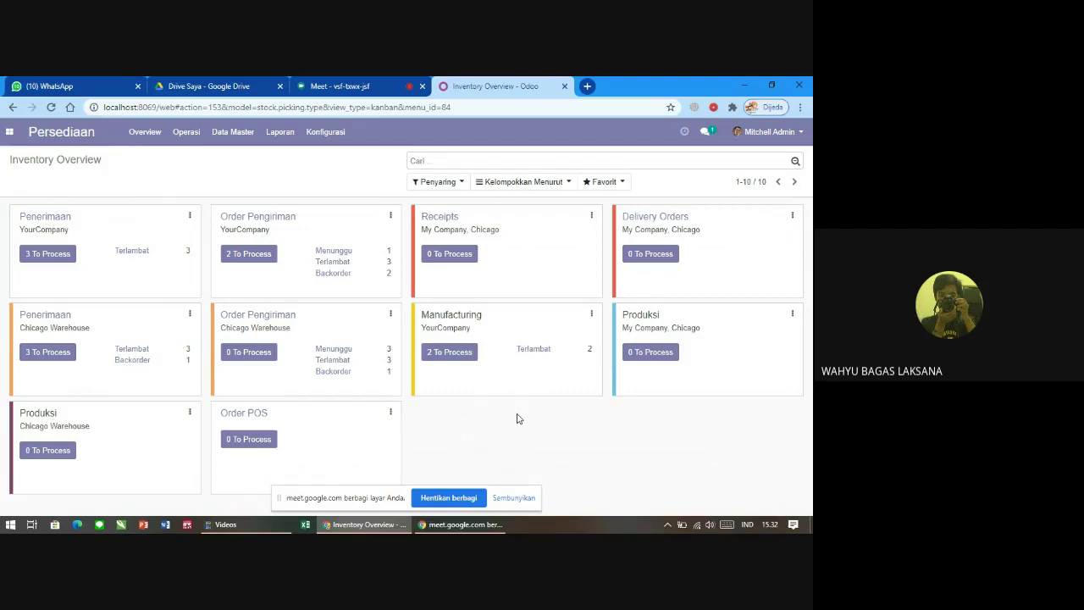
pyautogui.click(263, 222)
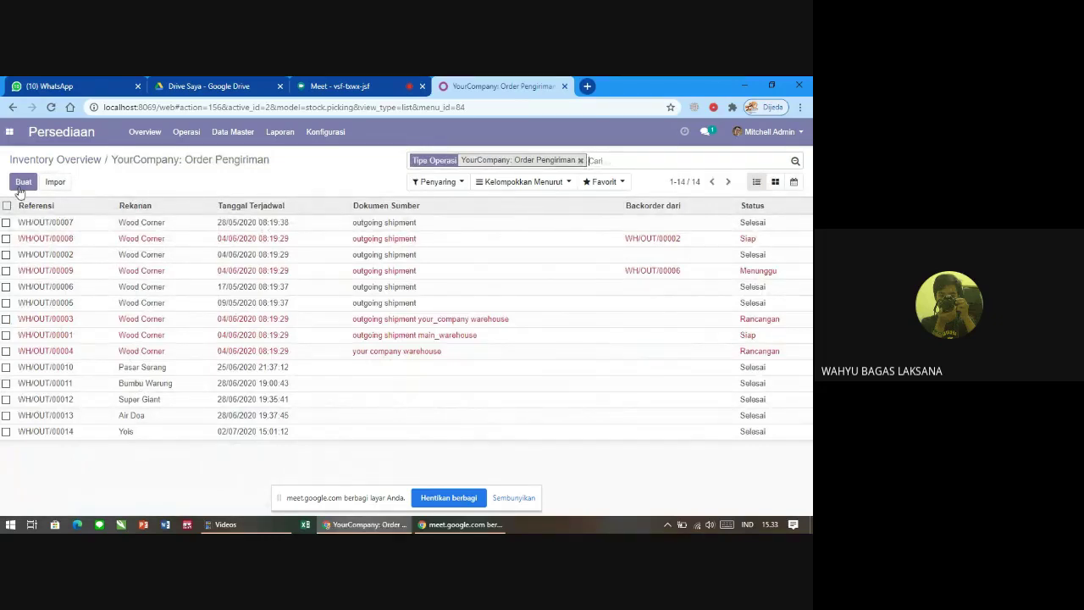
# - Start a blank delivery order, examine its Kebijakan Pengiriman and Prioritas options, Catatan and Operasi sections, and return to the list
pyautogui.click(20, 184)
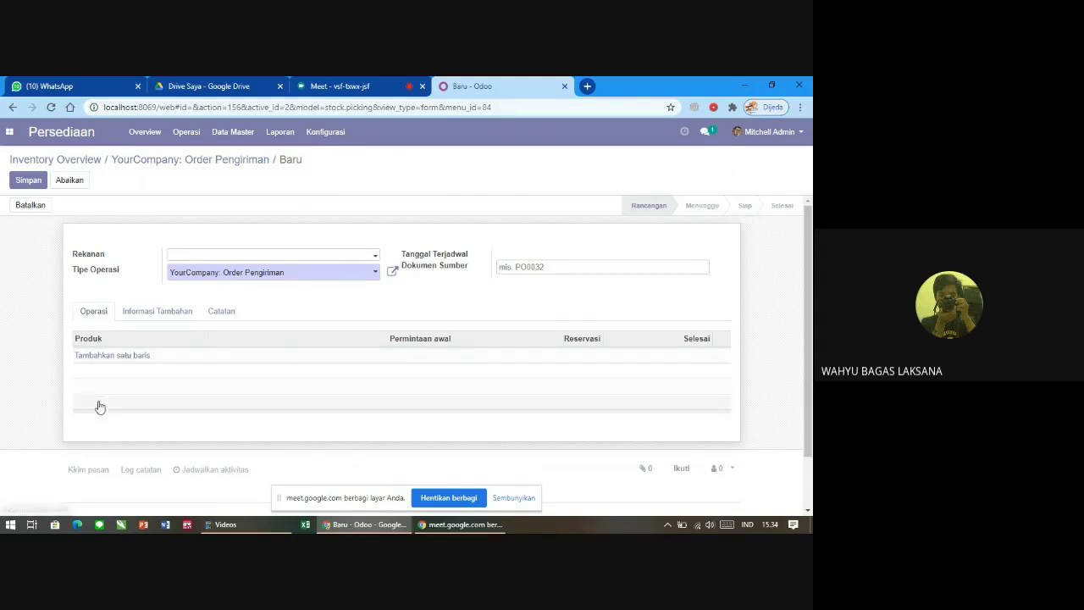
pyautogui.click(174, 313)
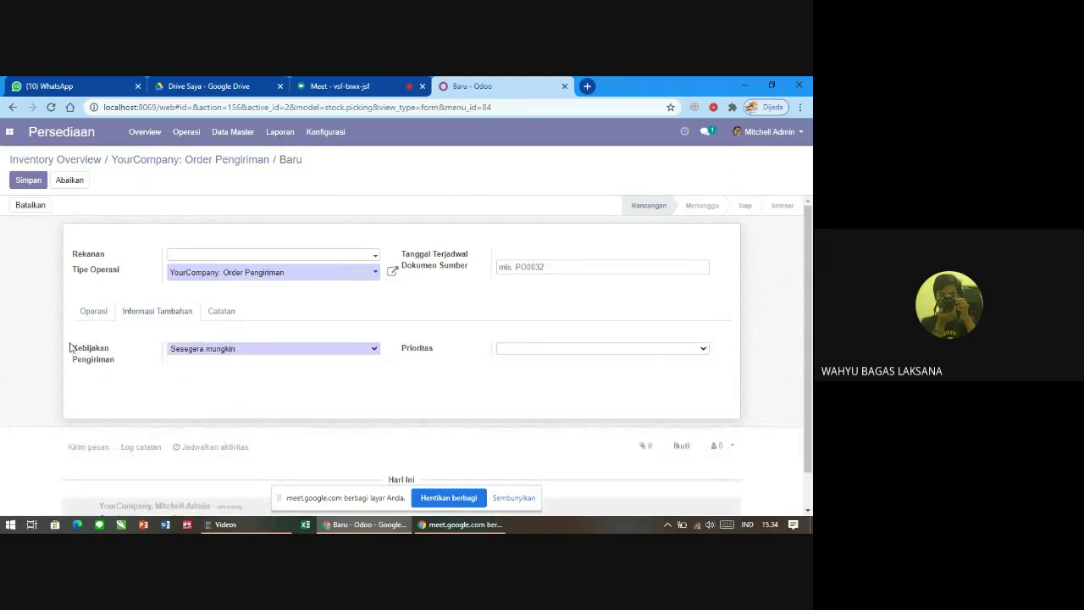
pyautogui.click(258, 350)
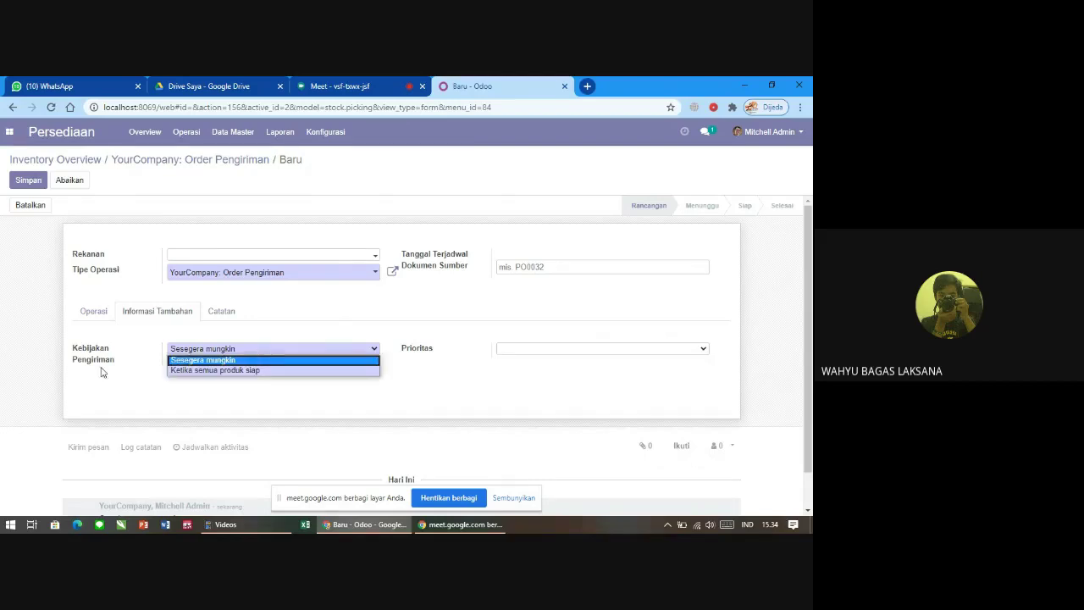
pyautogui.click(266, 349)
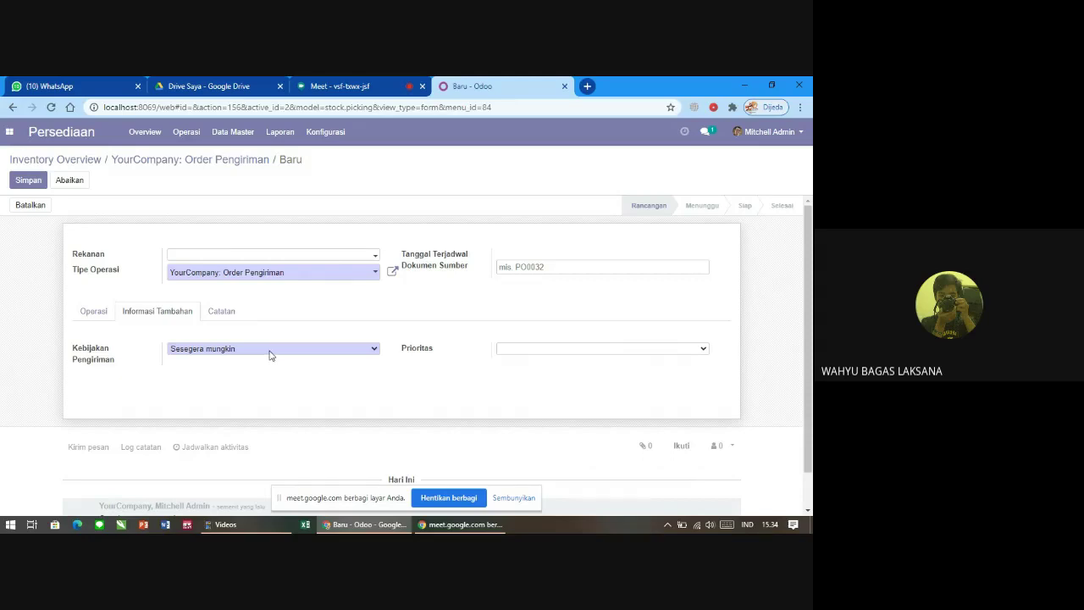
pyautogui.click(526, 352)
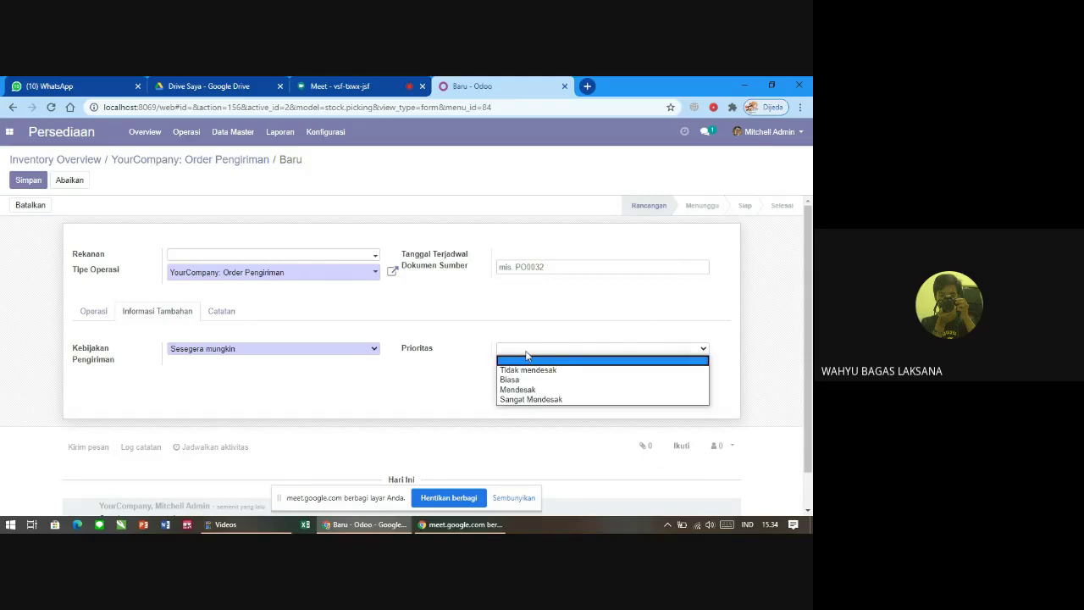
pyautogui.click(526, 355)
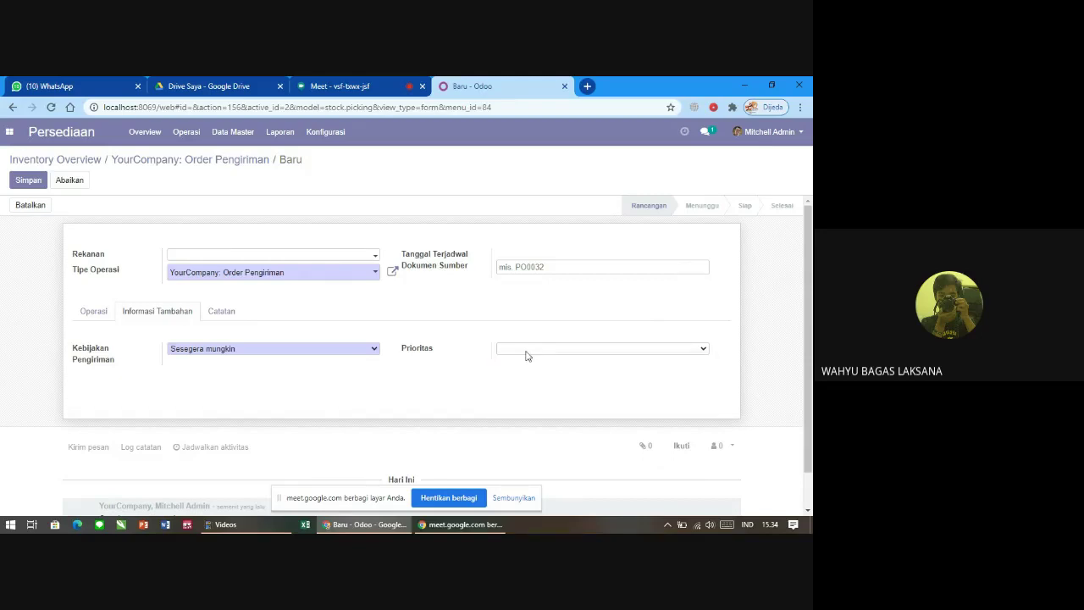
pyautogui.click(224, 317)
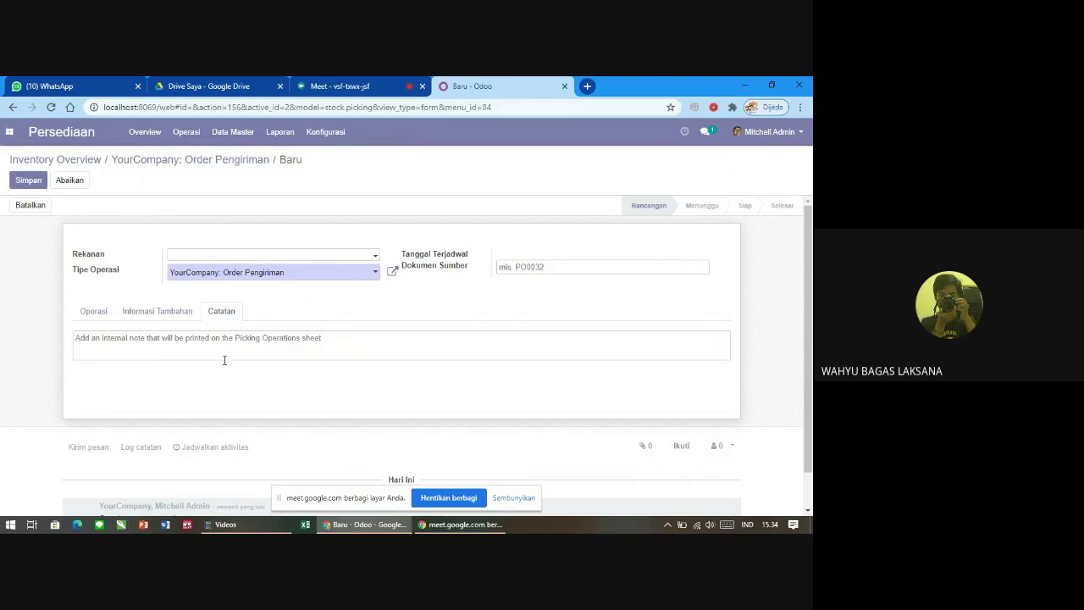
pyautogui.click(85, 312)
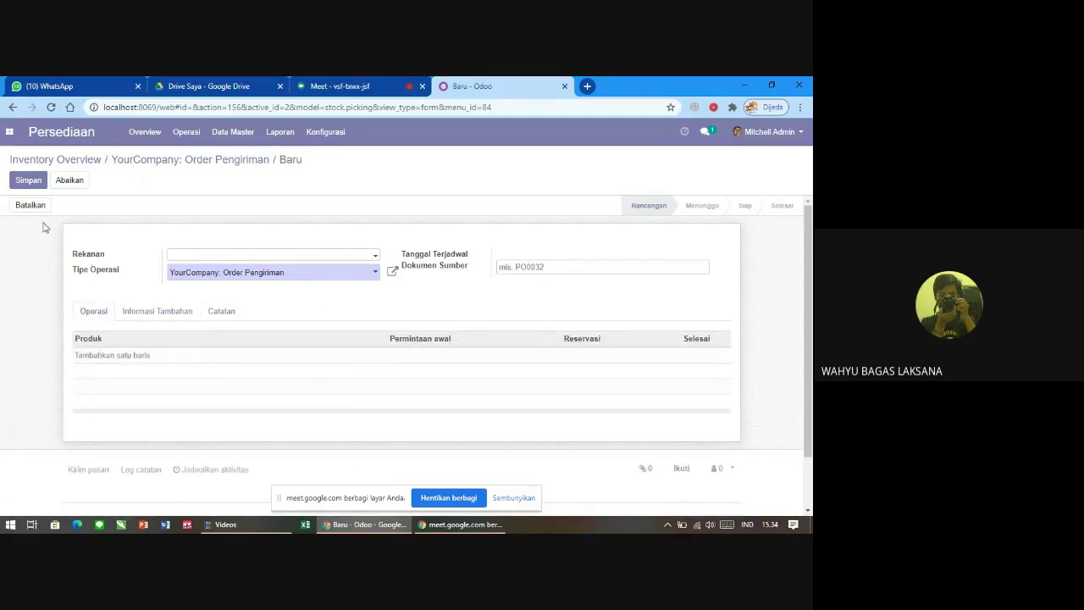
pyautogui.click(29, 186)
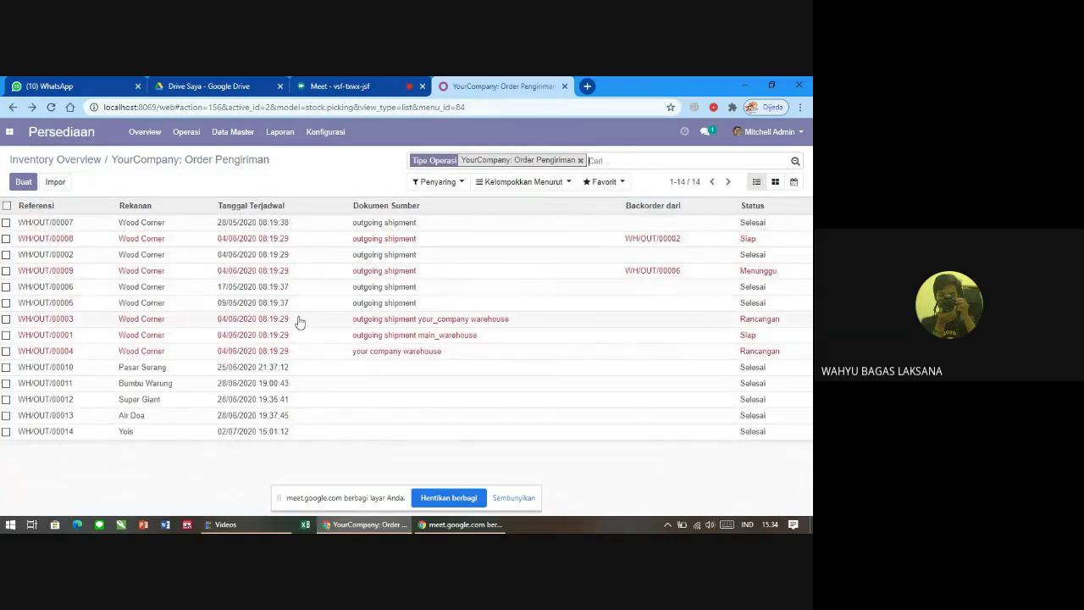
# - Open the completed Bumbu Warung delivery order and print its delivery slip
pyautogui.doubleClick(158, 385)
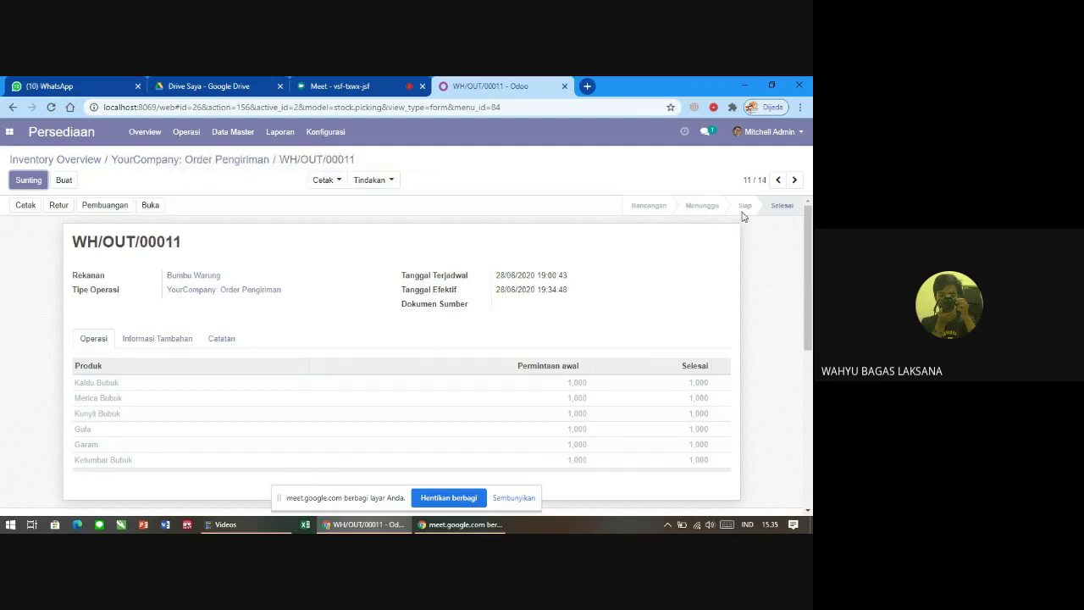
pyautogui.moveTo(742, 217)
pyautogui.click(25, 209)
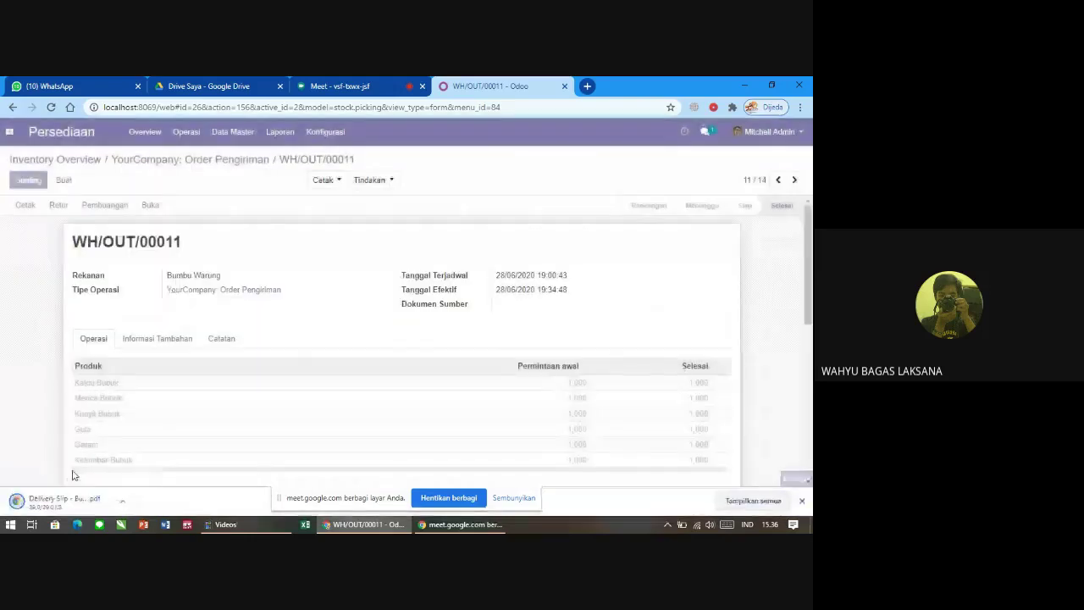
# - Open the downloaded delivery slip PDF and read through its product and quantity list
pyautogui.click(122, 501)
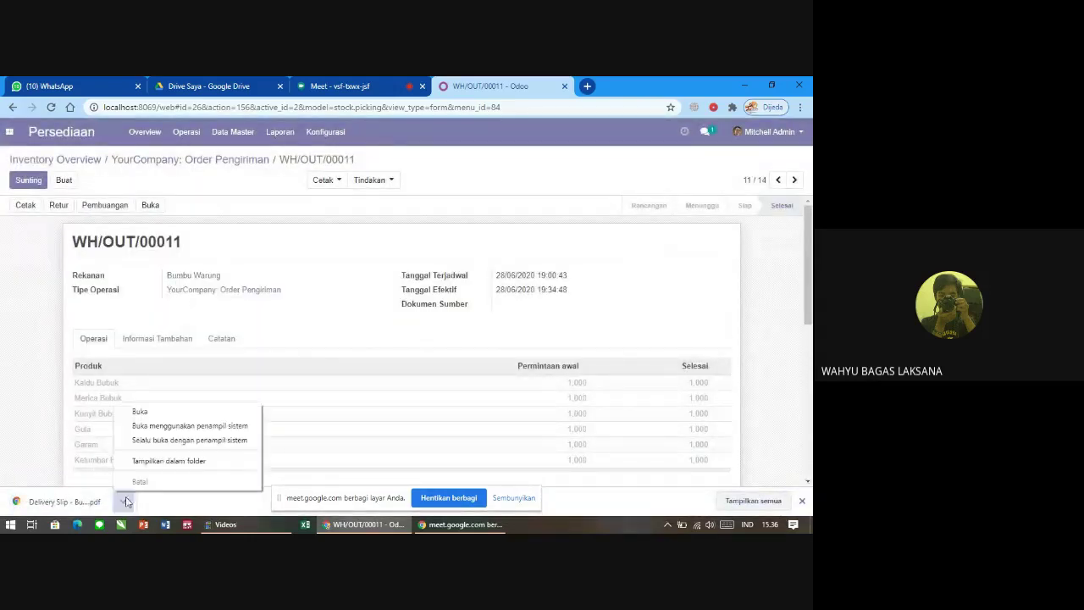
pyautogui.click(141, 412)
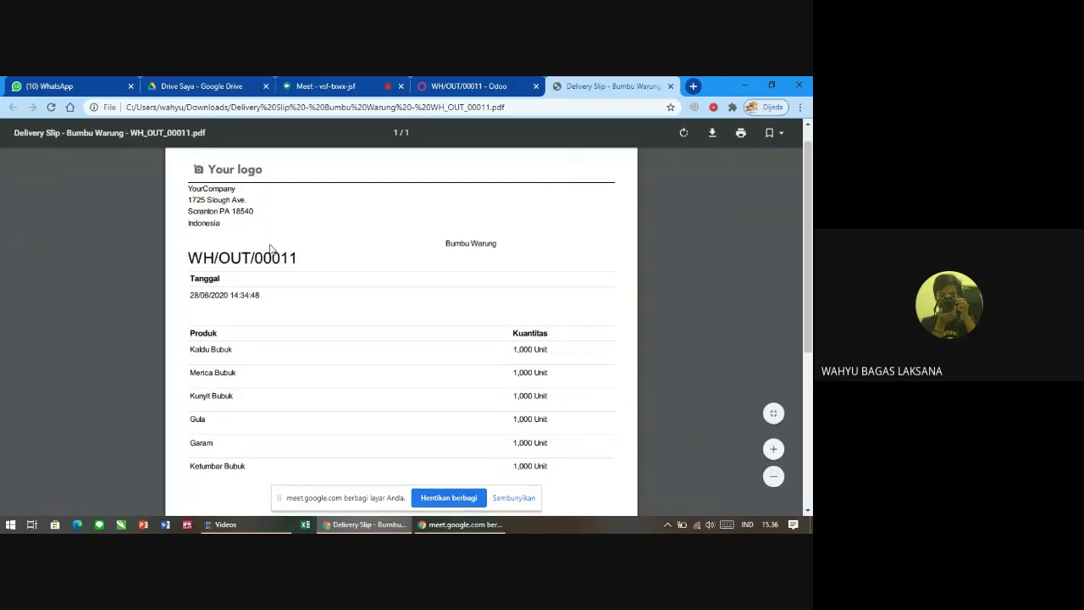
pyautogui.scroll(-3, 270, 247)
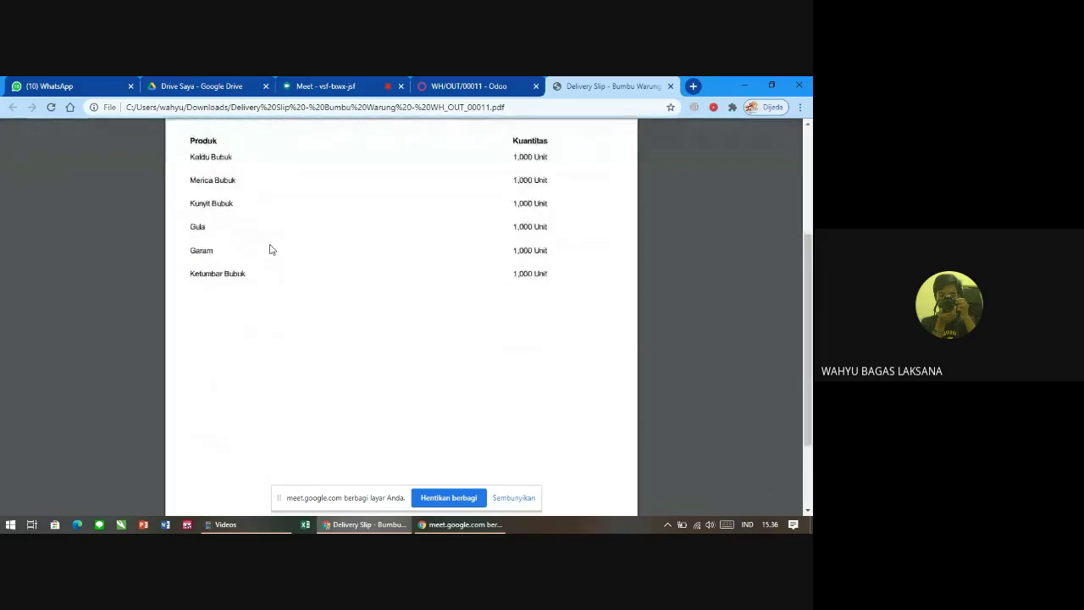
pyautogui.scroll(3, 270, 247)
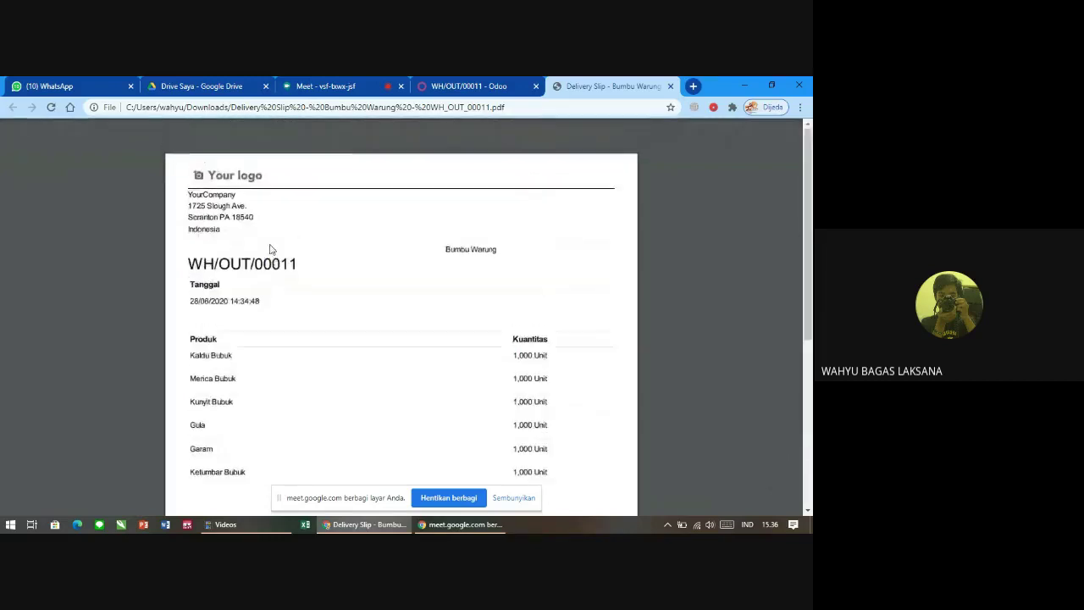
# - Return to Odoo, resume the Shop POS session and show the Makanan product category
pyautogui.click(457, 85)
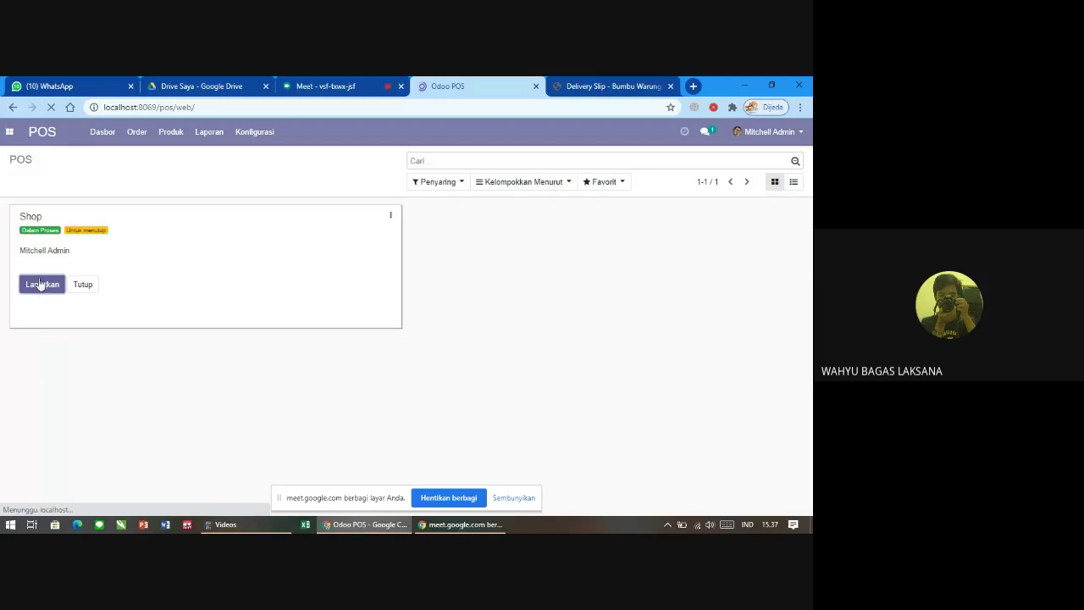
pyautogui.click(42, 291)
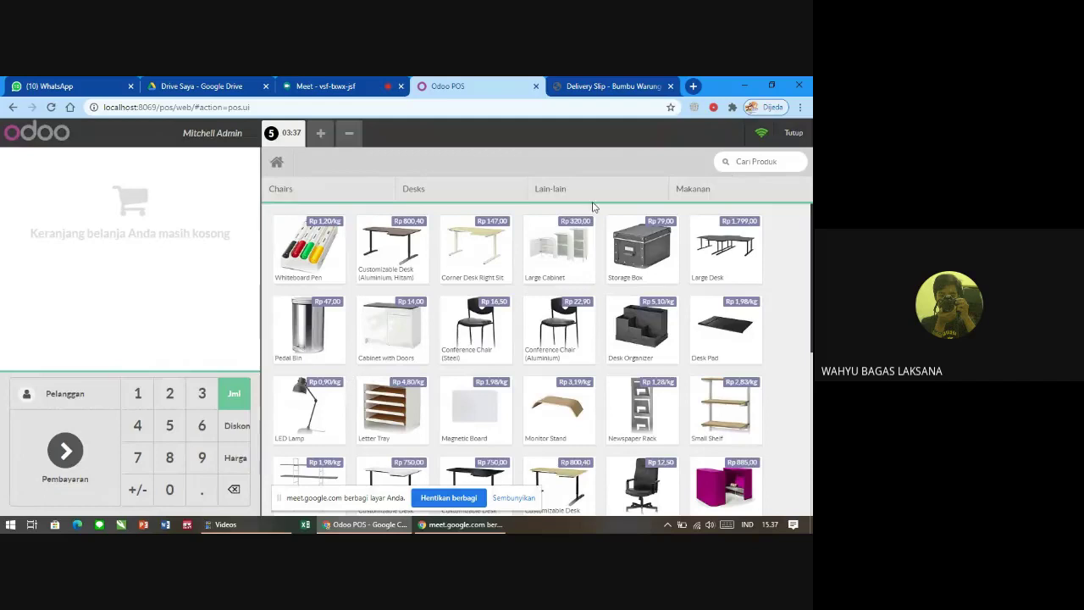
pyautogui.click(719, 189)
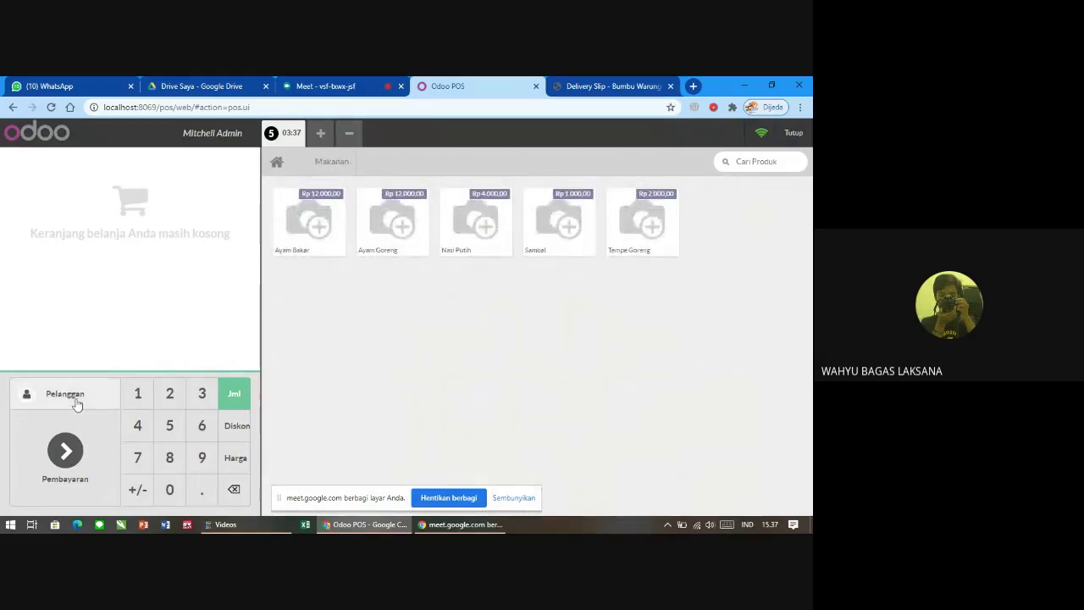
# - Add one each of Ayam Bakar, Ayam Goreng, Nasi Putih, Sambal and Tempe Goreng to the order
pyautogui.click(297, 241)
pyautogui.click(393, 233)
pyautogui.click(484, 231)
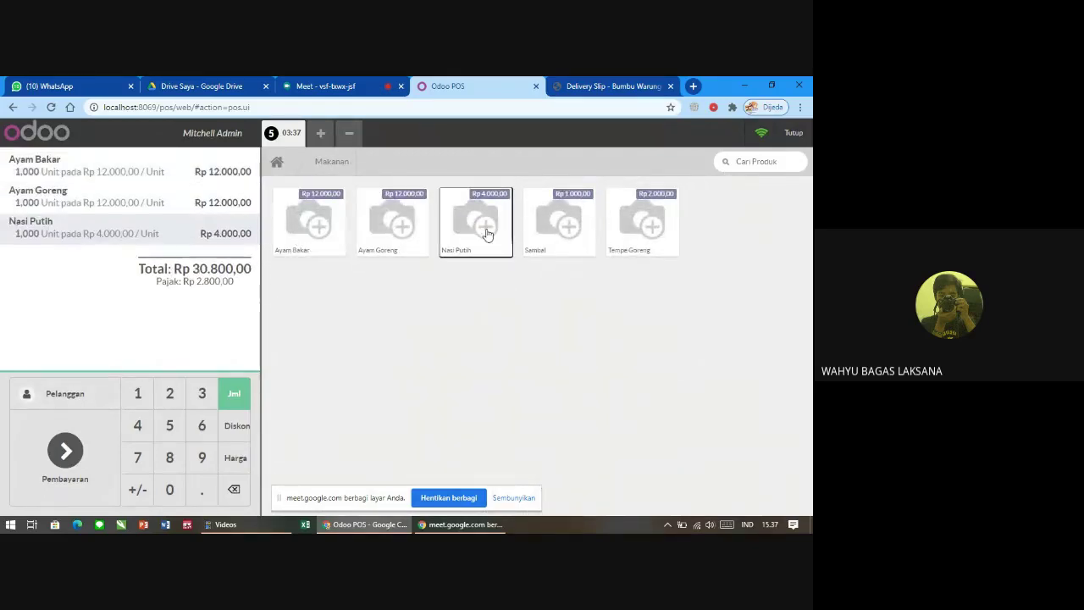
pyautogui.click(560, 225)
pyautogui.click(643, 238)
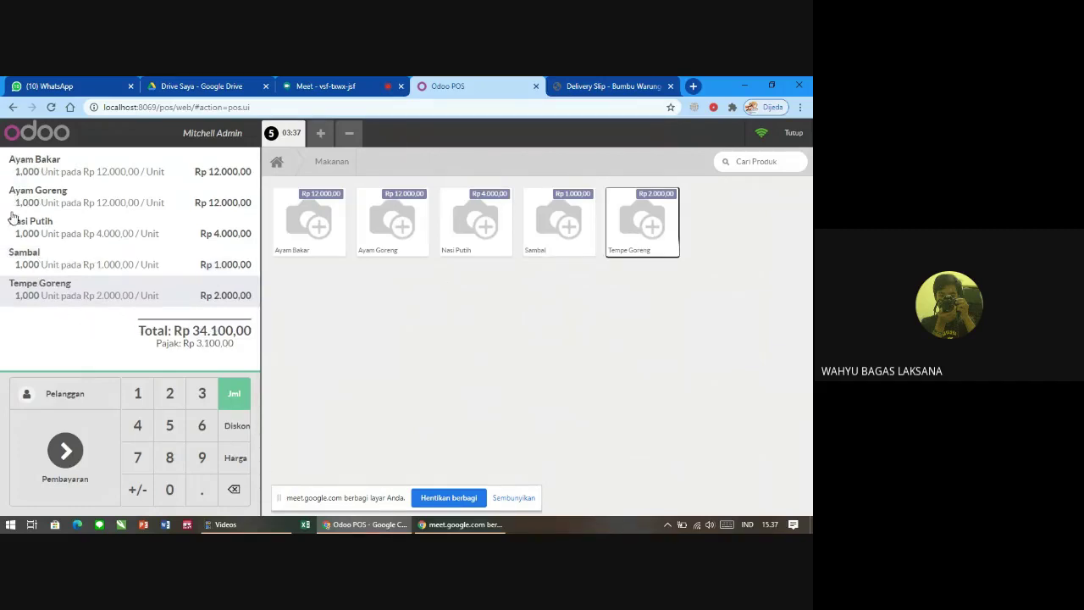
# - Try quantities of 2 and 20 for Tempe Goreng and set it back to 1
pyautogui.click(170, 394)
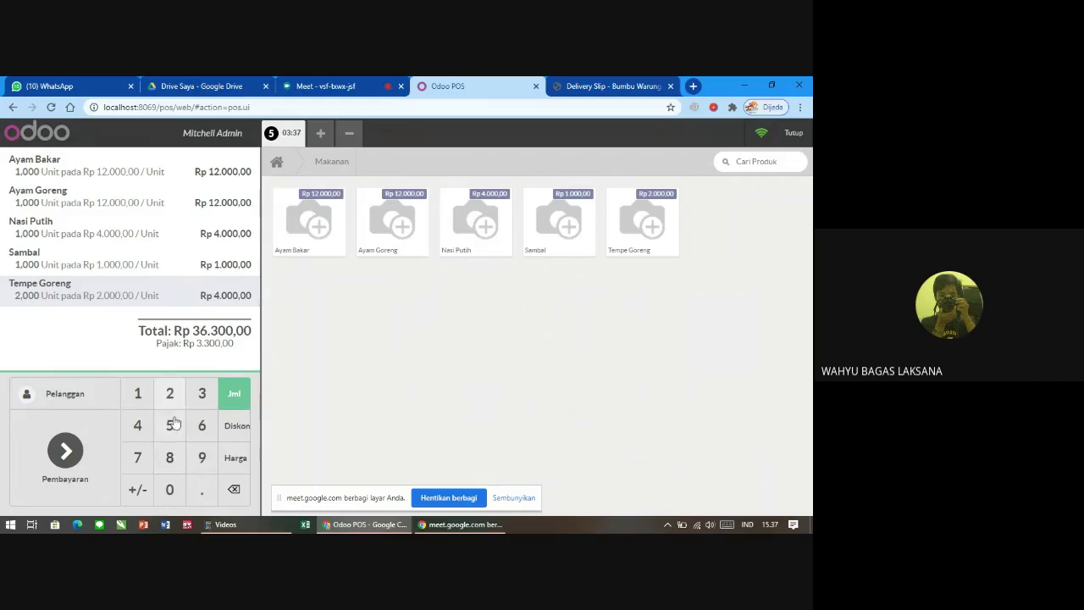
pyautogui.click(178, 485)
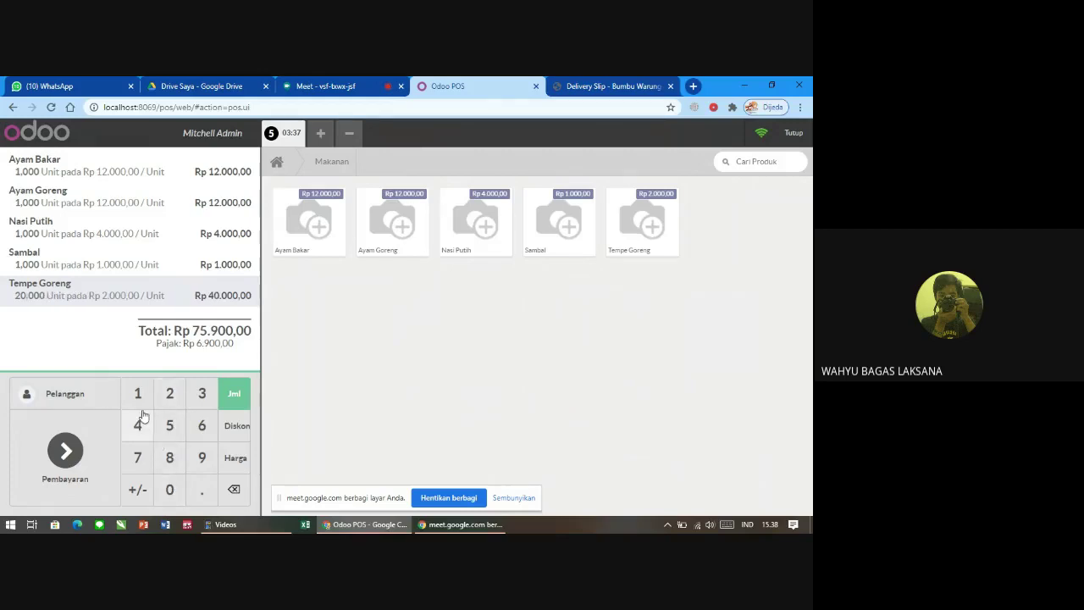
pyautogui.click(237, 489)
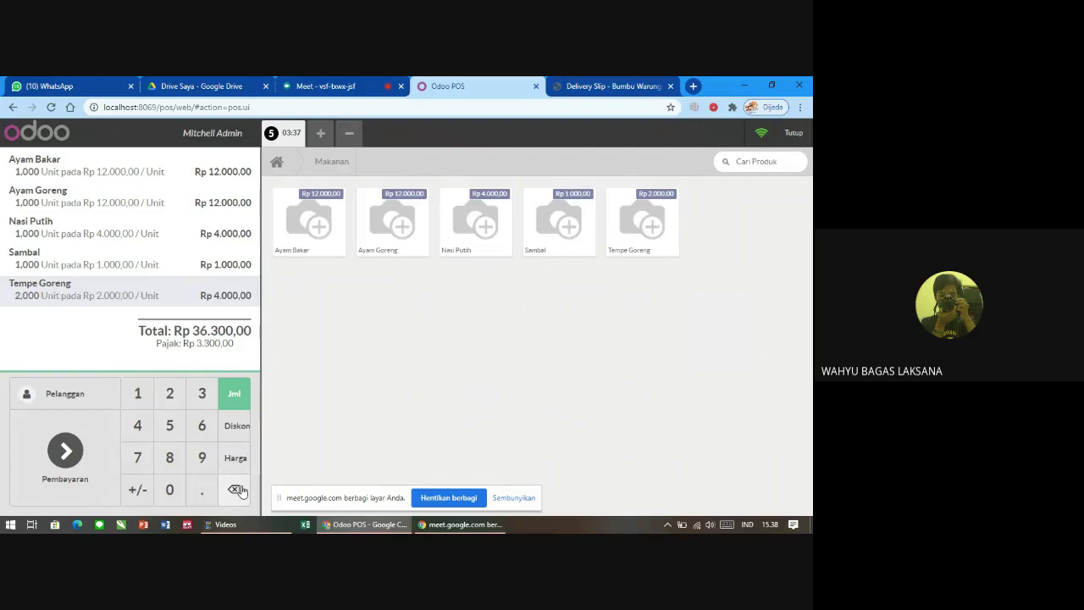
pyautogui.click(237, 488)
pyautogui.click(137, 392)
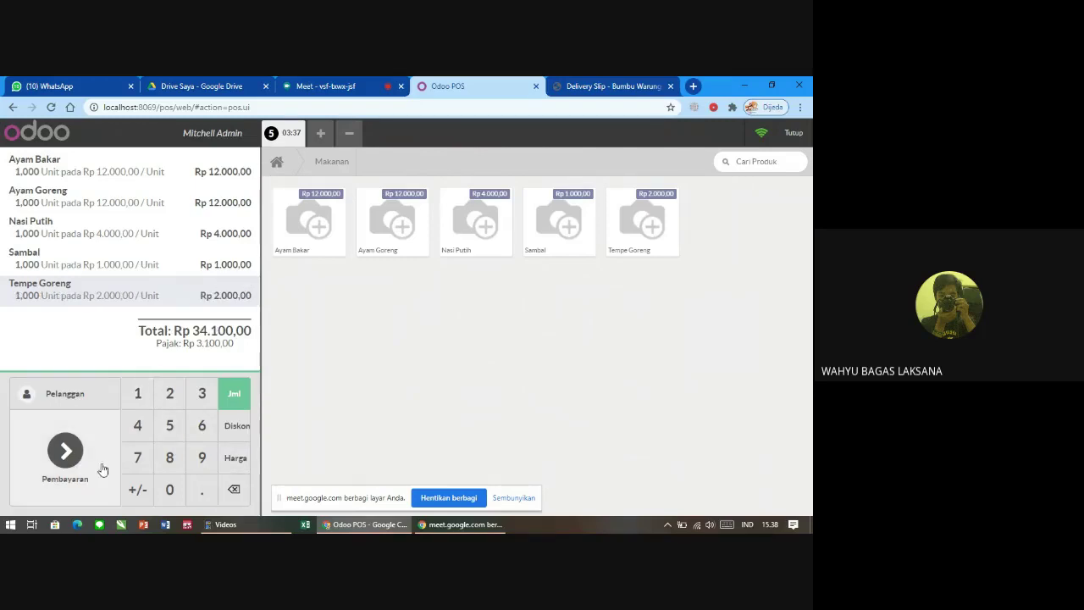
# - Examine the customer list and the blank new-customer form, and return to the order without adding a customer
pyautogui.click(84, 404)
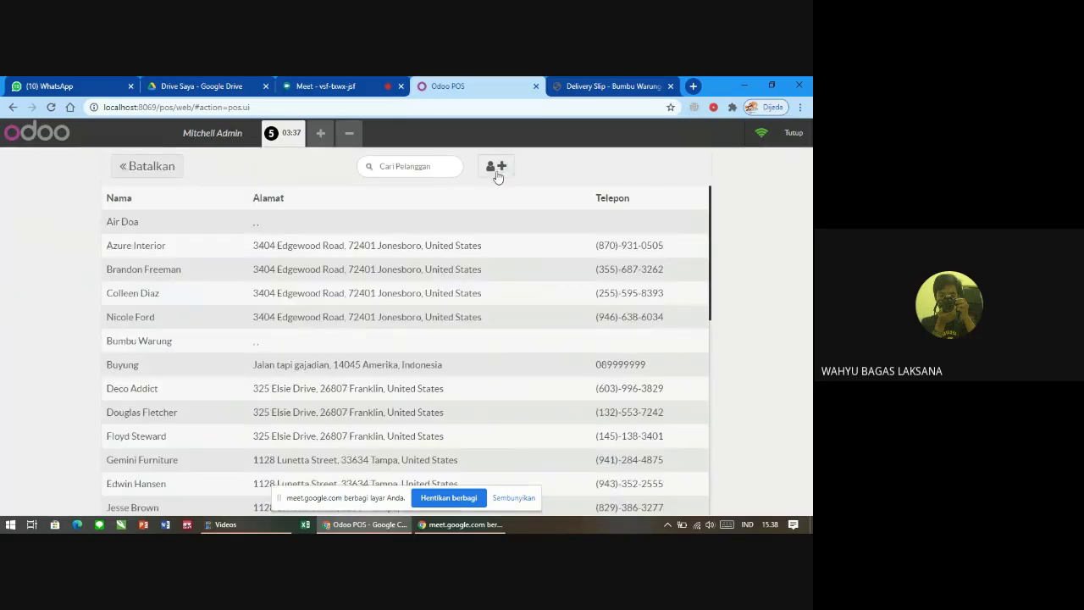
pyautogui.click(496, 168)
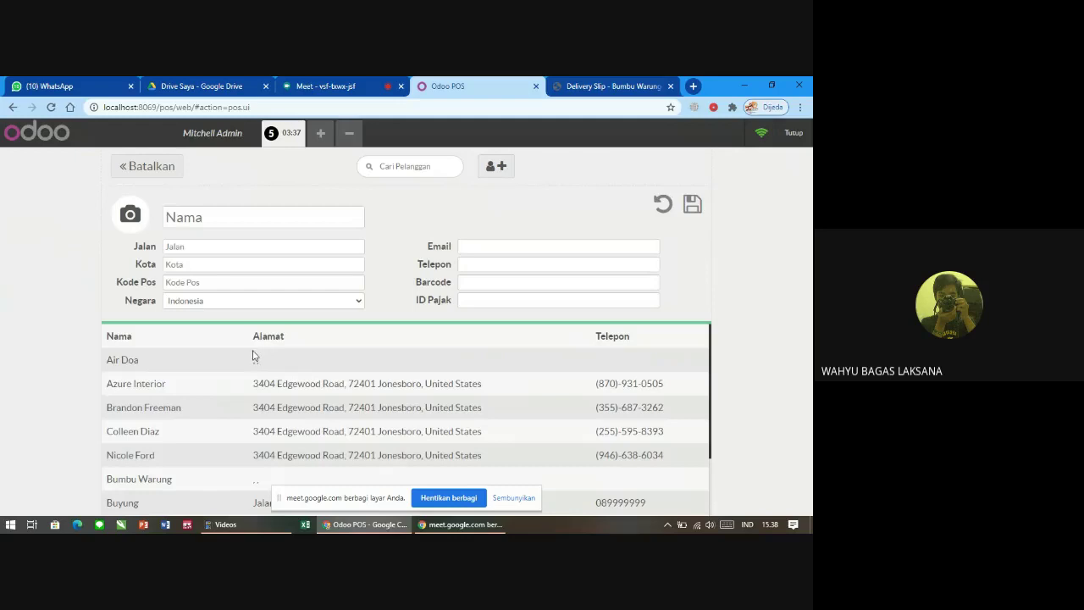
pyautogui.scroll(-1, 254, 350)
pyautogui.scroll(1, 237, 330)
pyautogui.click(133, 168)
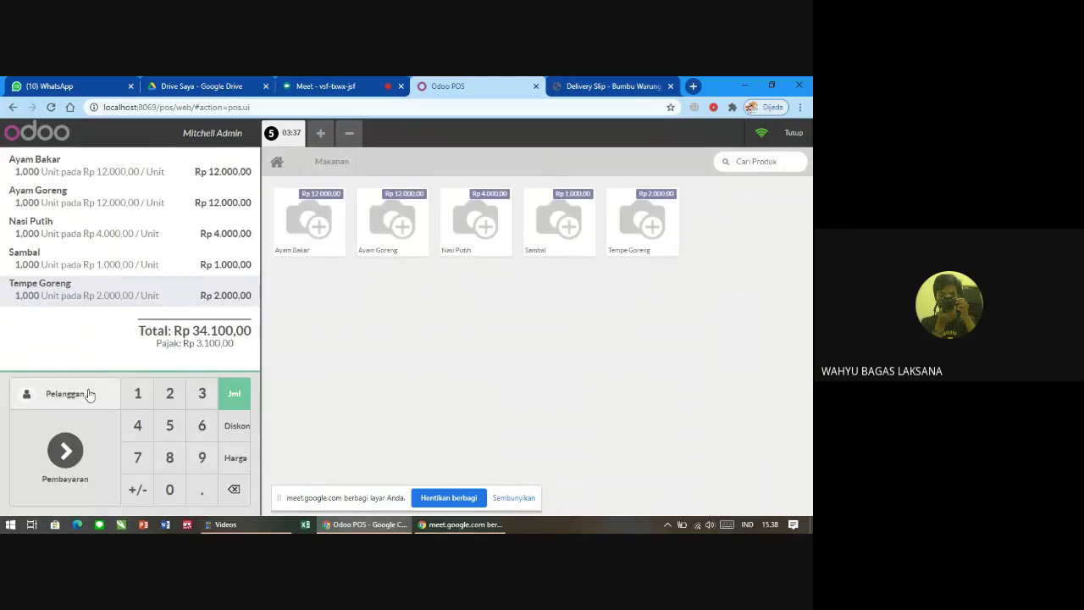
# - Assign the existing customer listed directly below Bumbu Warung to the order
pyautogui.click(88, 395)
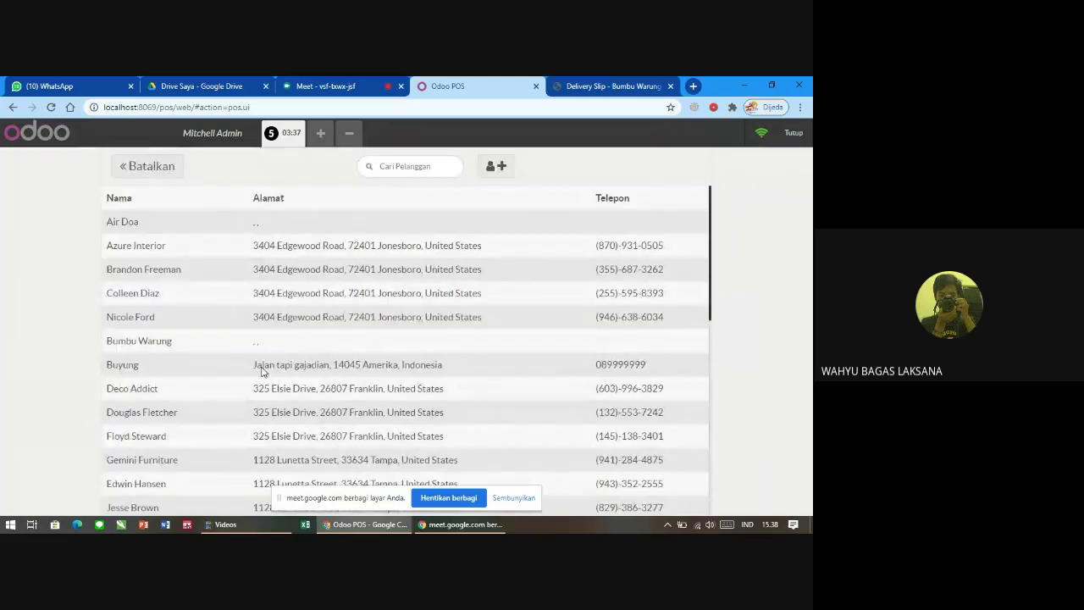
pyautogui.click(176, 366)
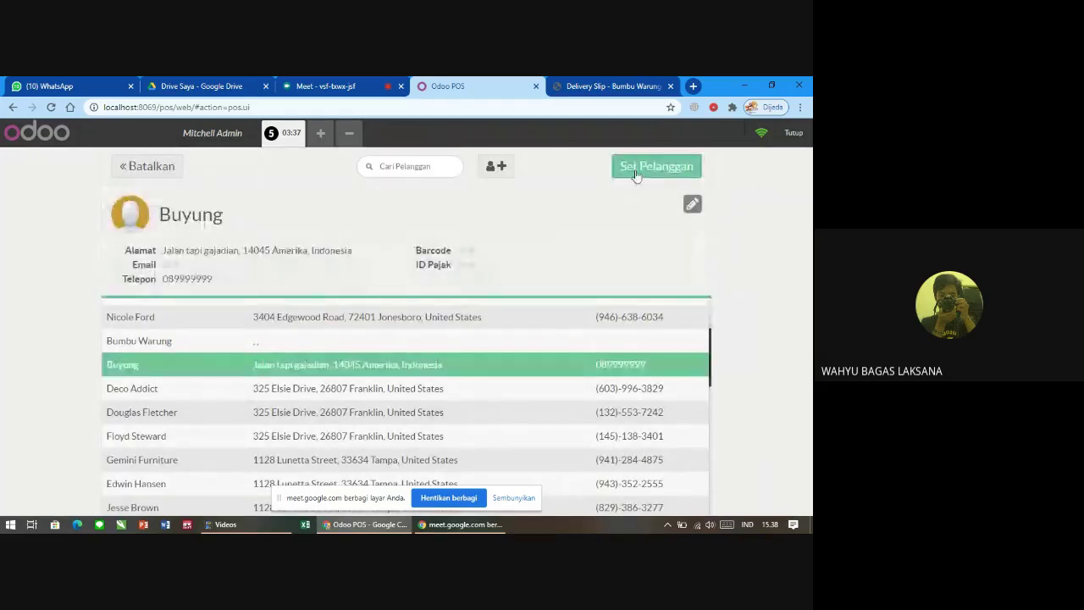
pyautogui.click(636, 167)
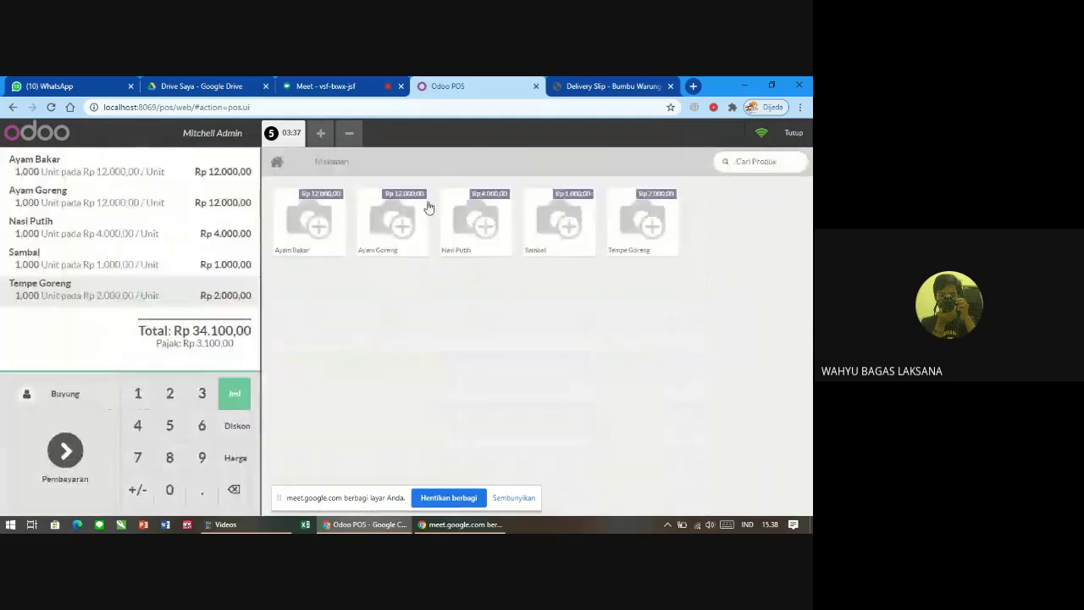
# - Pay the order with the Kas (IDR) method, set the tendered amount to Rp 35.000,00, and validate the payment
pyautogui.click(67, 453)
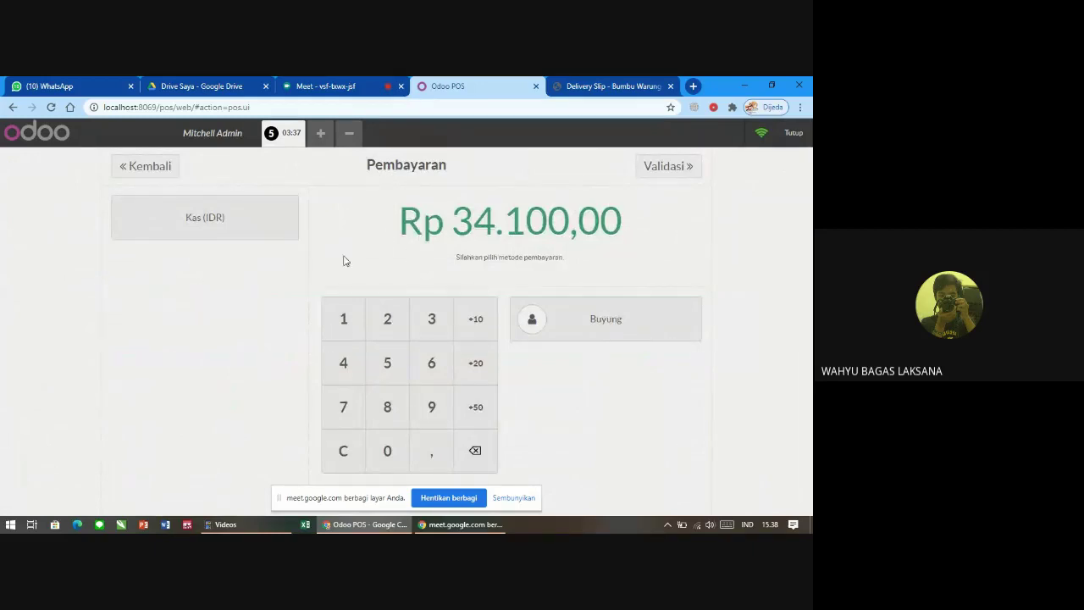
pyautogui.click(207, 234)
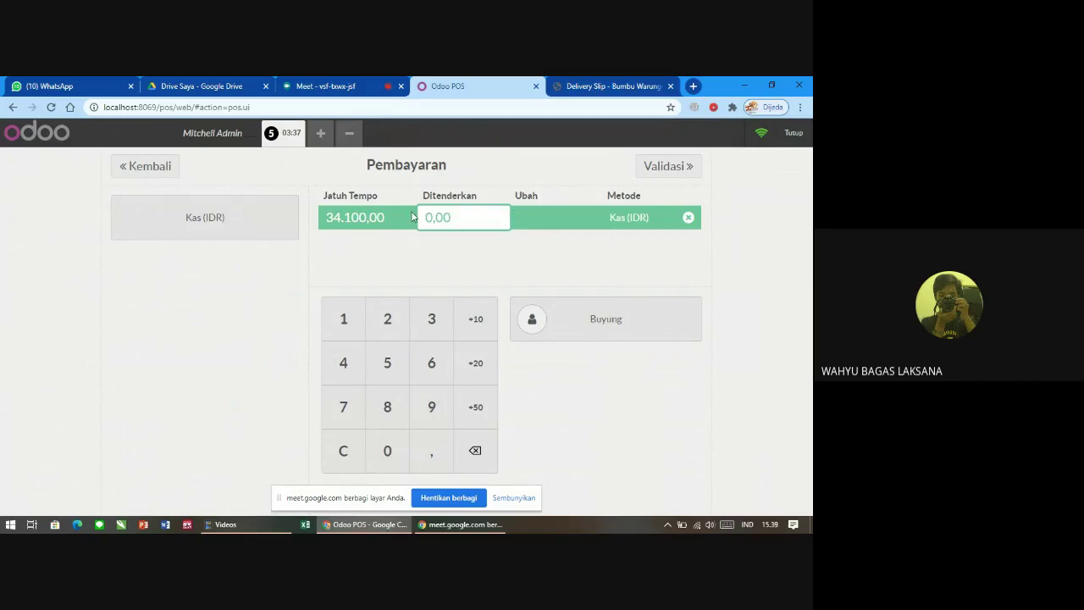
pyautogui.write('35.00')
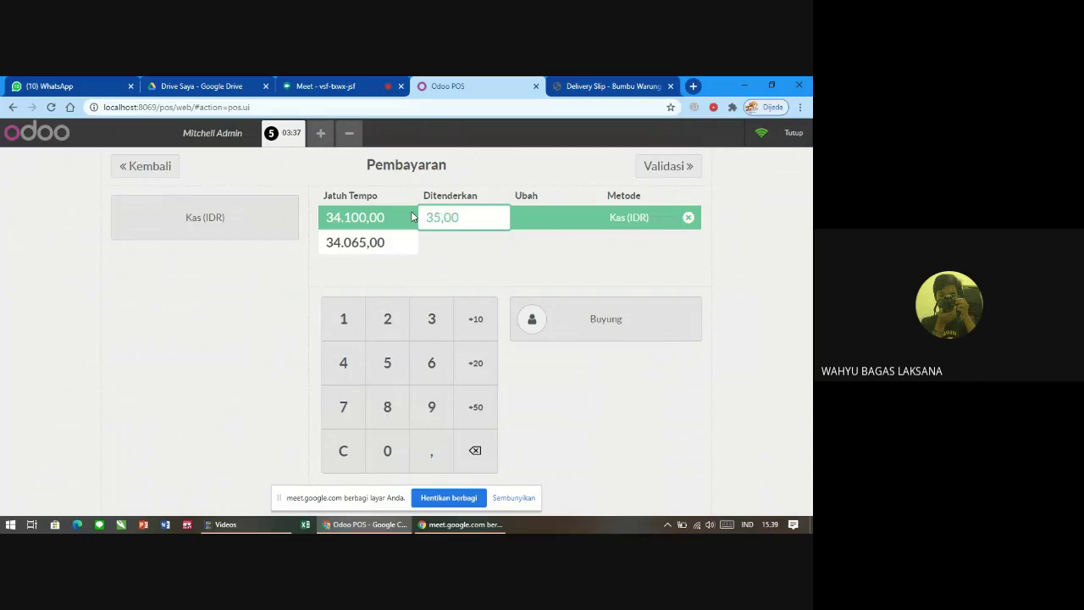
pyautogui.write('0')
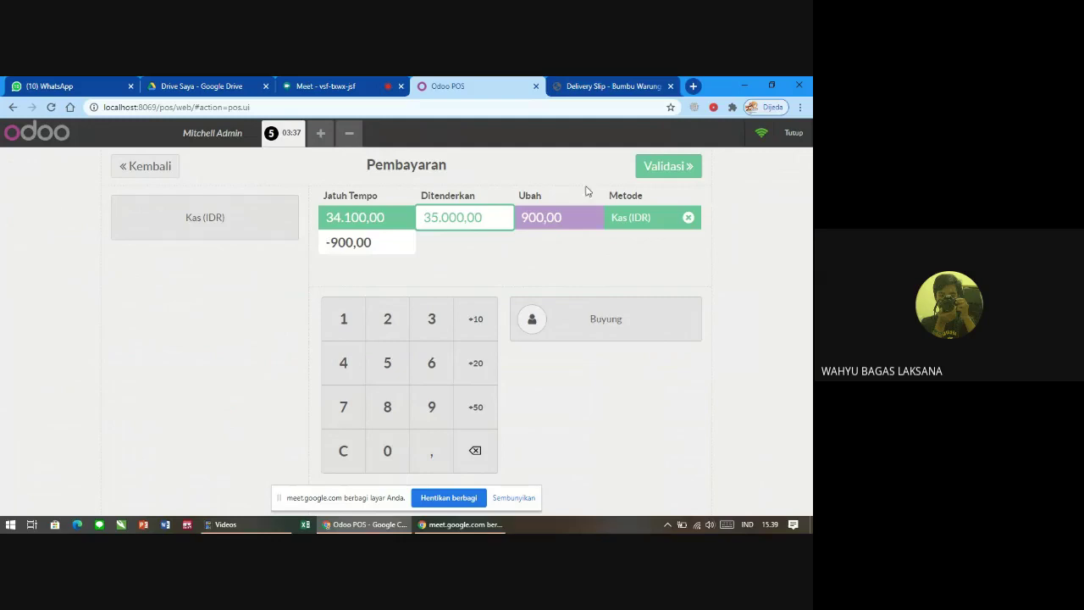
pyautogui.click(669, 168)
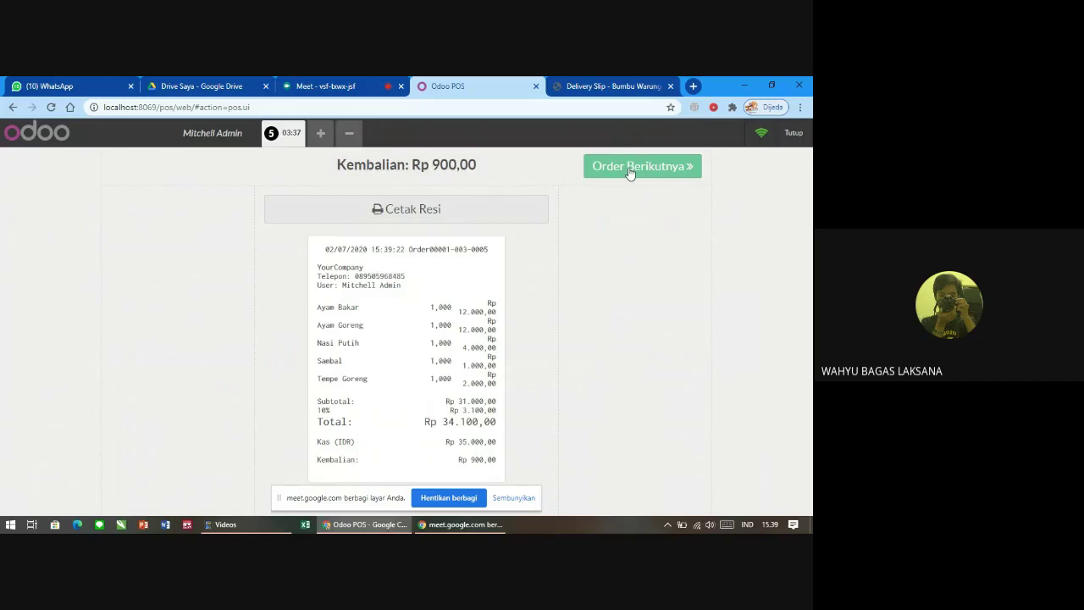
pyautogui.click(459, 501)
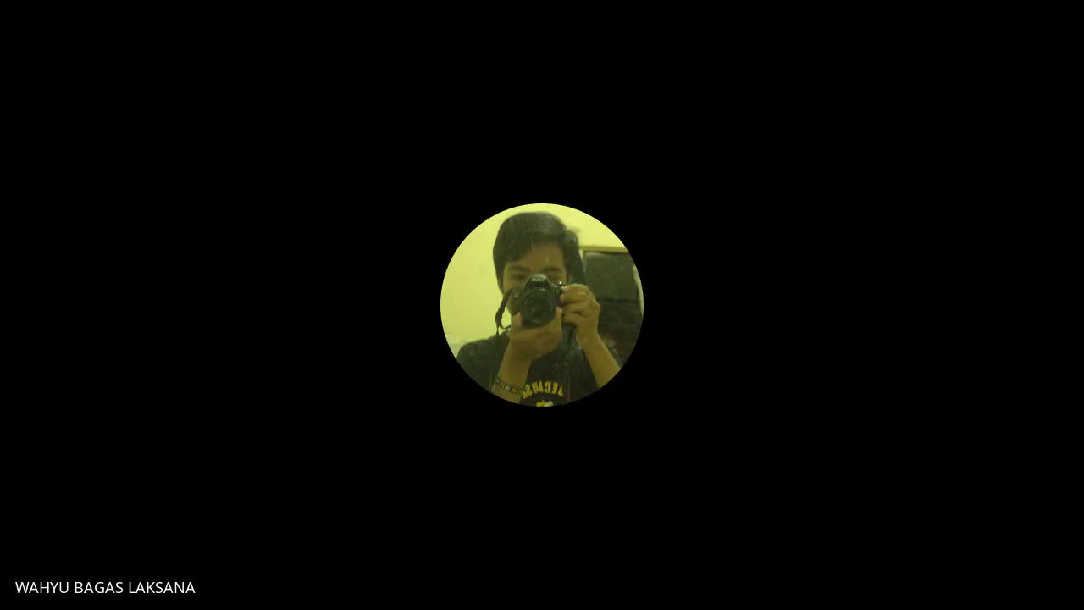